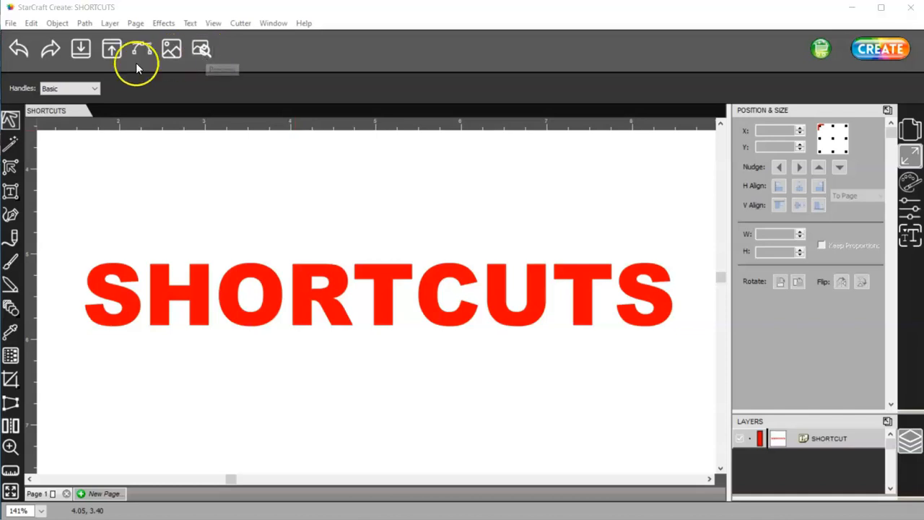
# - Draw a black rectangle about 0.60 by 0.56 in above the start of SHORTCUTS, then undo and redo it
pyautogui.click(10, 308)
pyautogui.moveTo(94, 154); pyautogui.dragTo(146, 202)
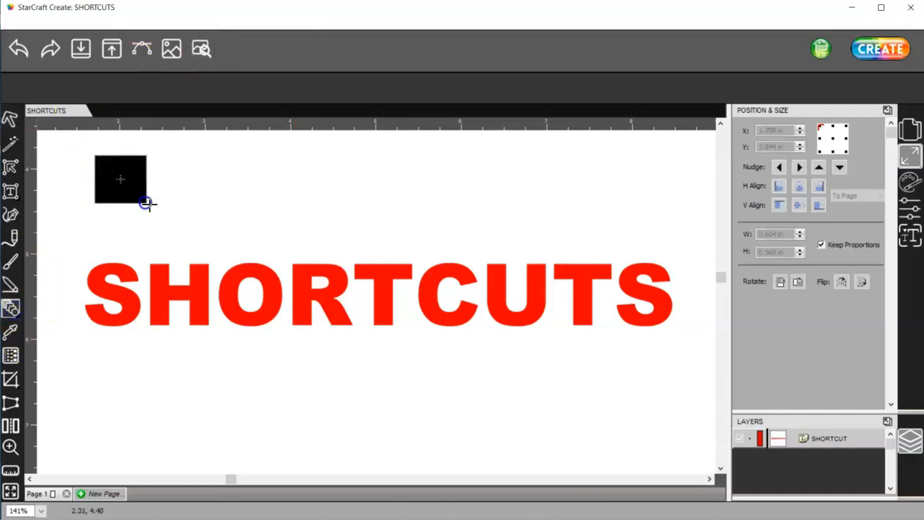
pyautogui.click(17, 49)
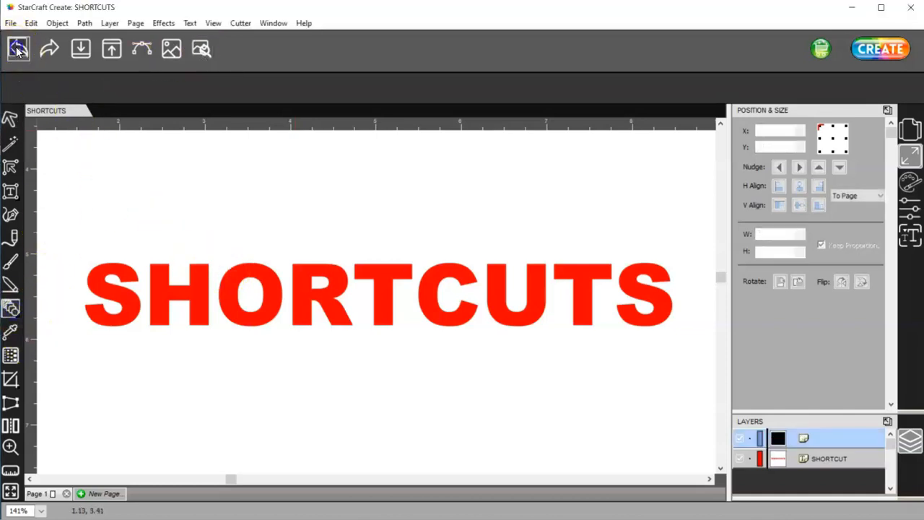
pyautogui.click(50, 48)
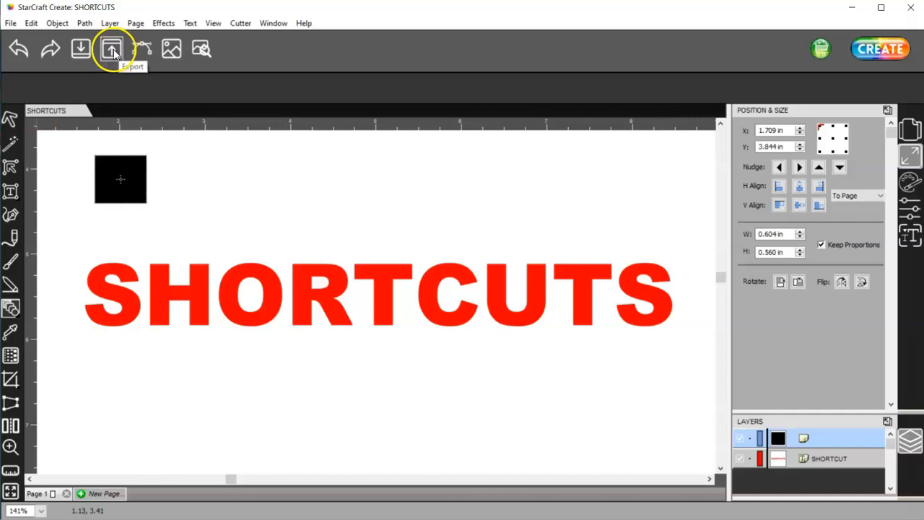
# - Import football.svg from the 143 acrylic templates folder and move it up to about X 3.86, Y 3.85 in
pyautogui.click(81, 49)
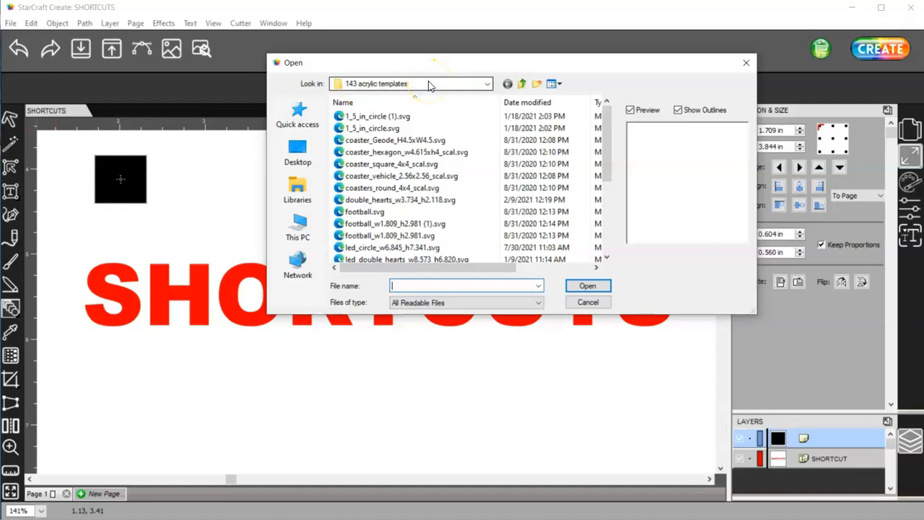
pyautogui.click(369, 211)
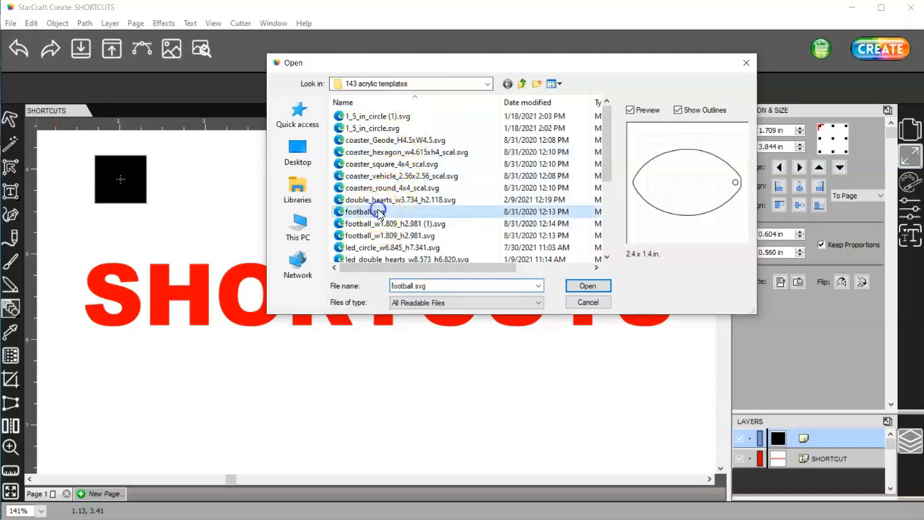
pyautogui.click(588, 286)
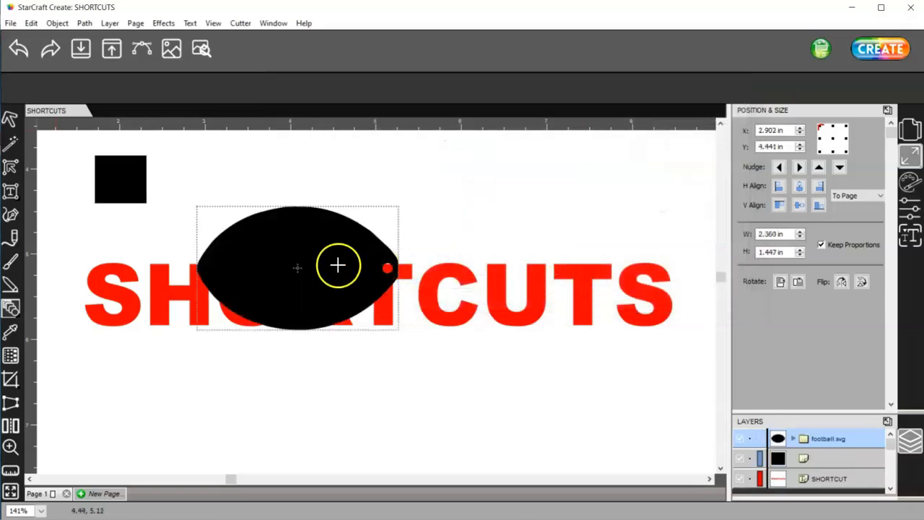
pyautogui.click(297, 268)
pyautogui.moveTo(299, 206); pyautogui.dragTo(376, 171)
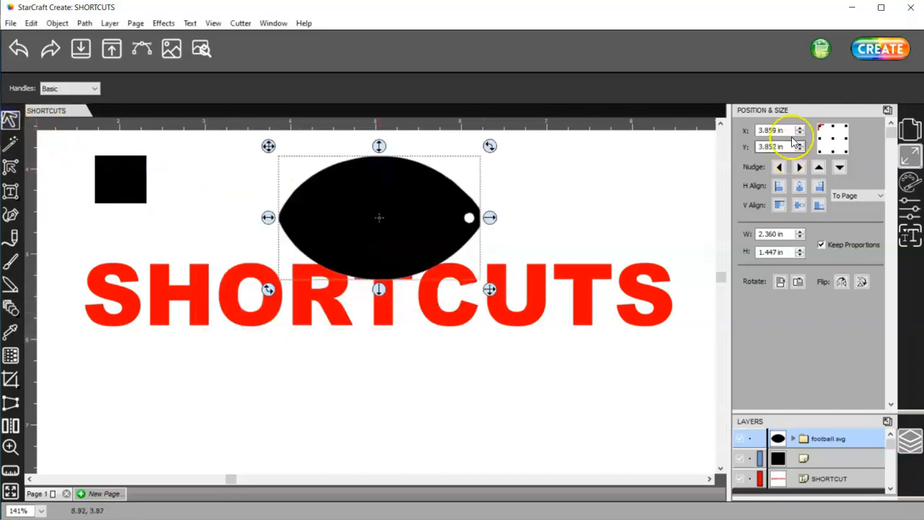
pyautogui.click(782, 131)
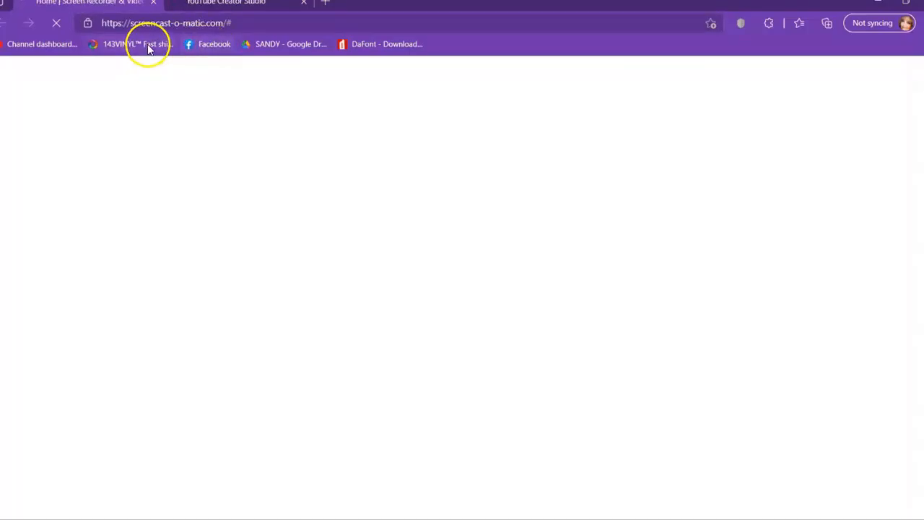
# - In the web browser, open the 143VINYL site and go to the Keychains category of the Acrylics blanks
pyautogui.click(146, 44)
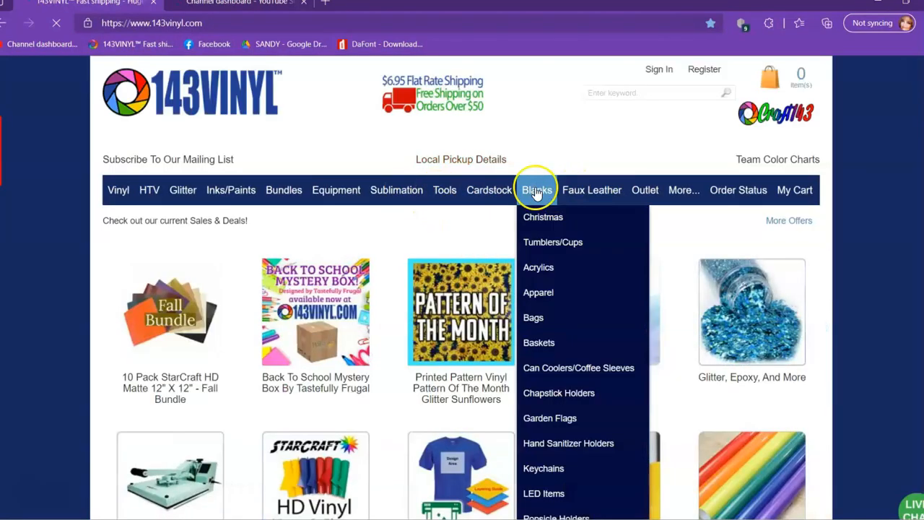
pyautogui.click(536, 194)
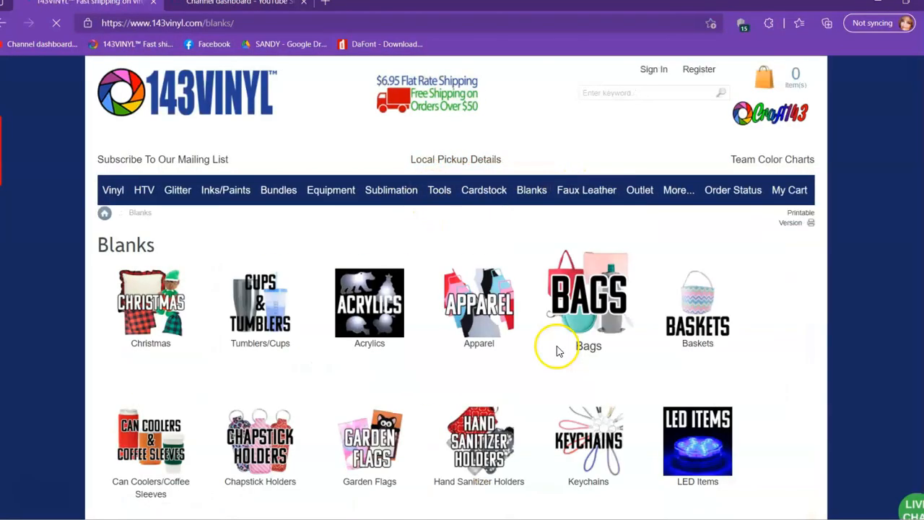
pyautogui.moveTo(528, 190)
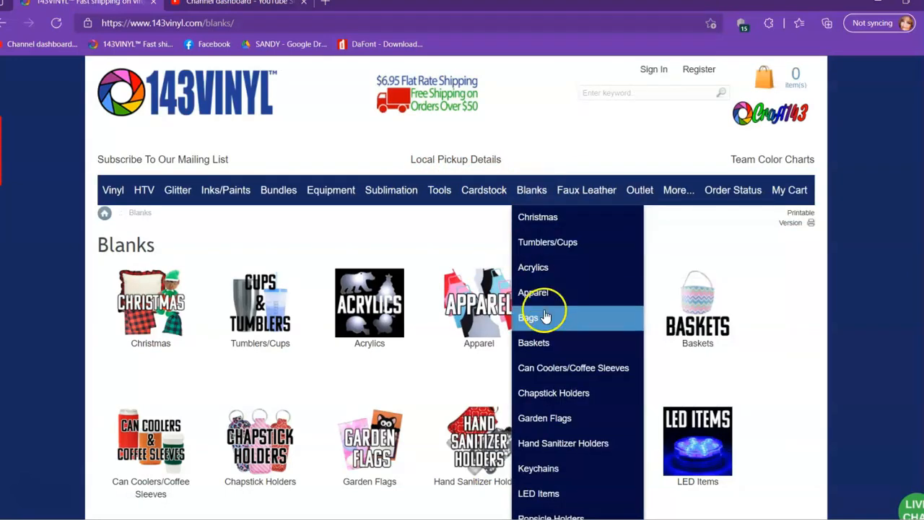
pyautogui.moveTo(541, 268)
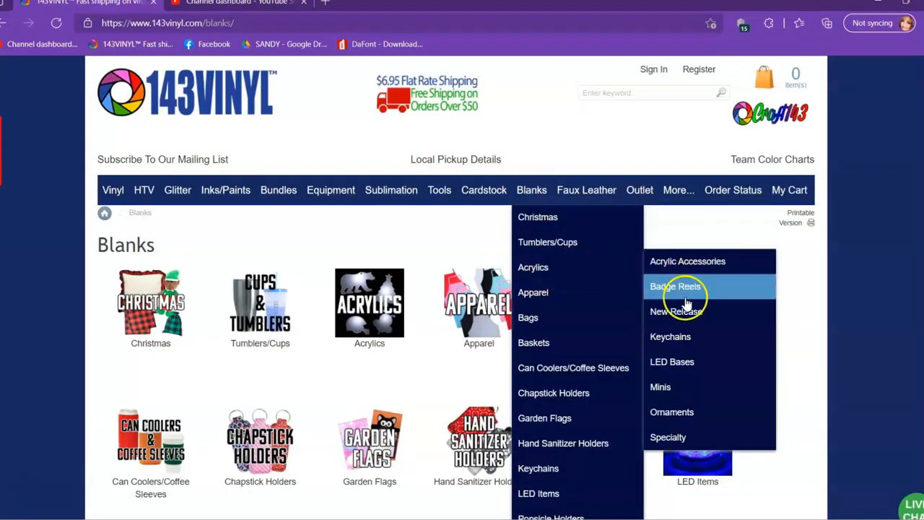
pyautogui.click(685, 338)
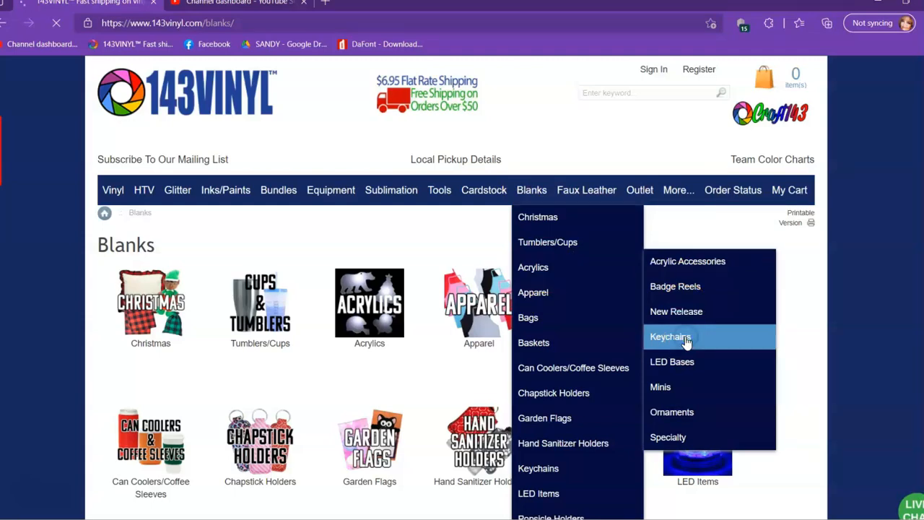
# - Find the Acrylic Blank - Football product in the keychain list and open its page to check the dimensions
pyautogui.scroll(-1, 637, 338)
pyautogui.scroll(-10, 636, 346)
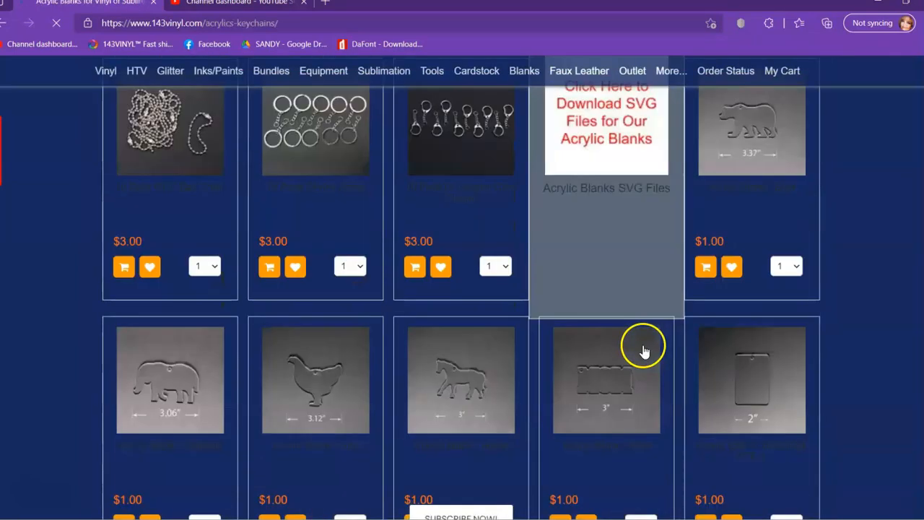
pyautogui.scroll(-8, 632, 354)
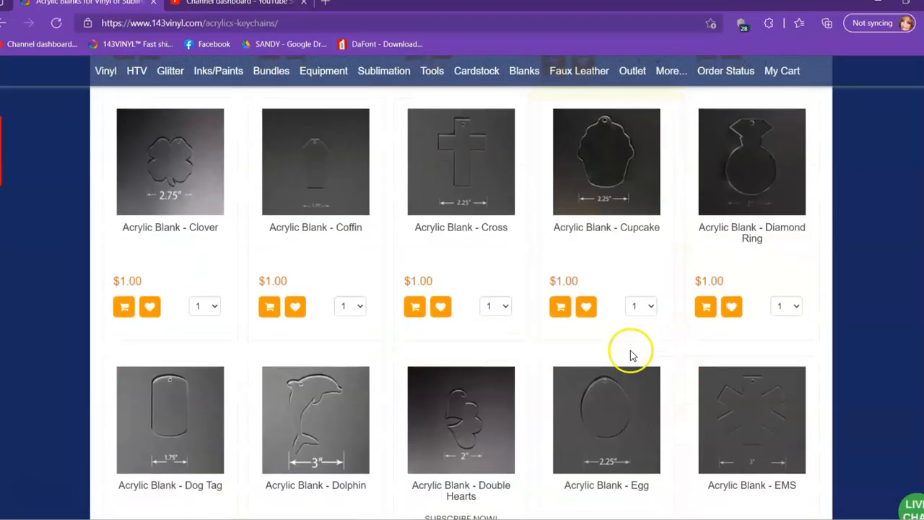
pyautogui.click(753, 379)
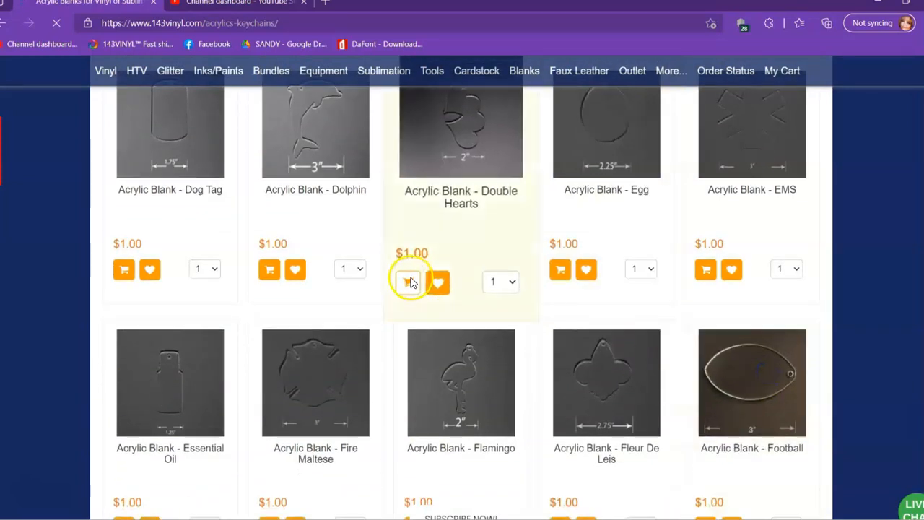
pyautogui.scroll(-5, 334, 303)
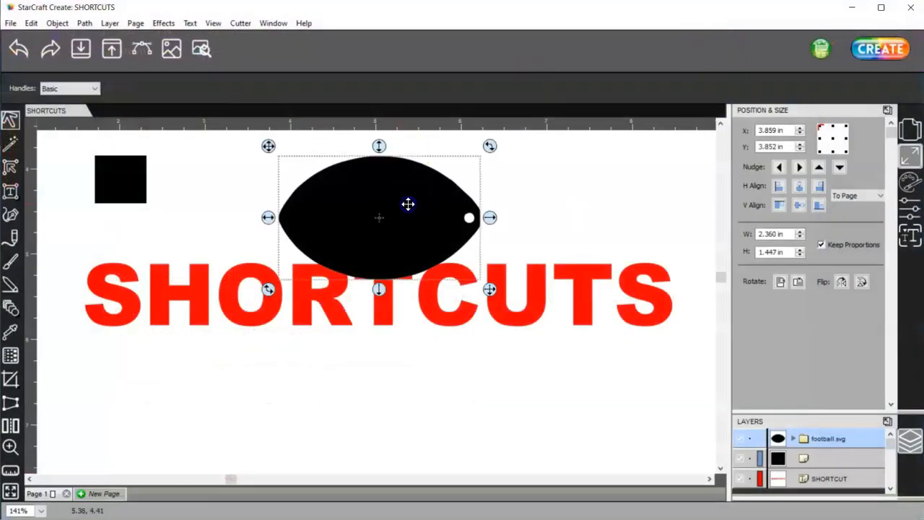
# - Back in StarCraft Create, set the football's width to 3 in, then its height to 1.75 in, with proportions kept
pyautogui.doubleClick(776, 232)
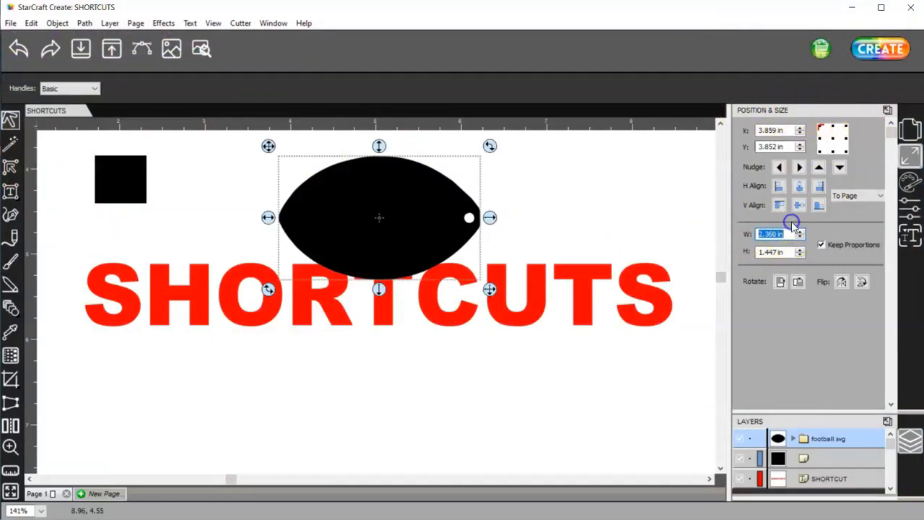
pyautogui.write('3.')
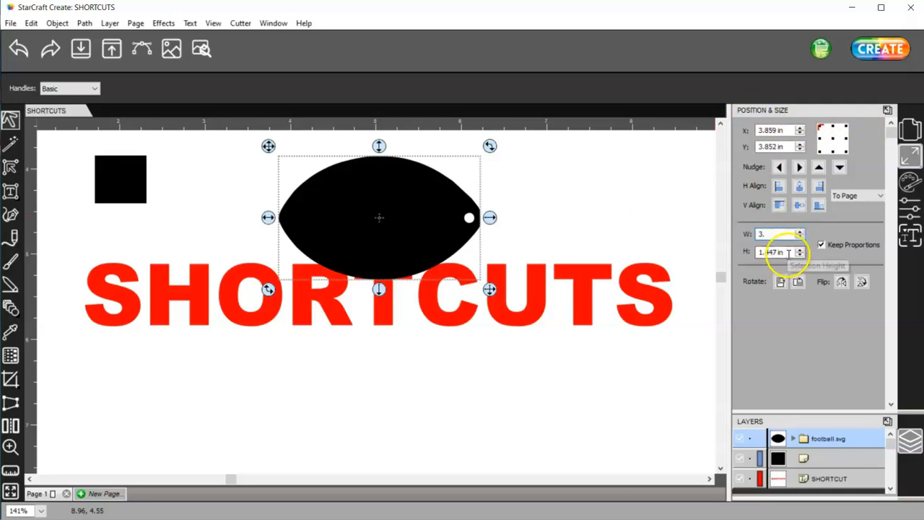
pyautogui.doubleClick(780, 252)
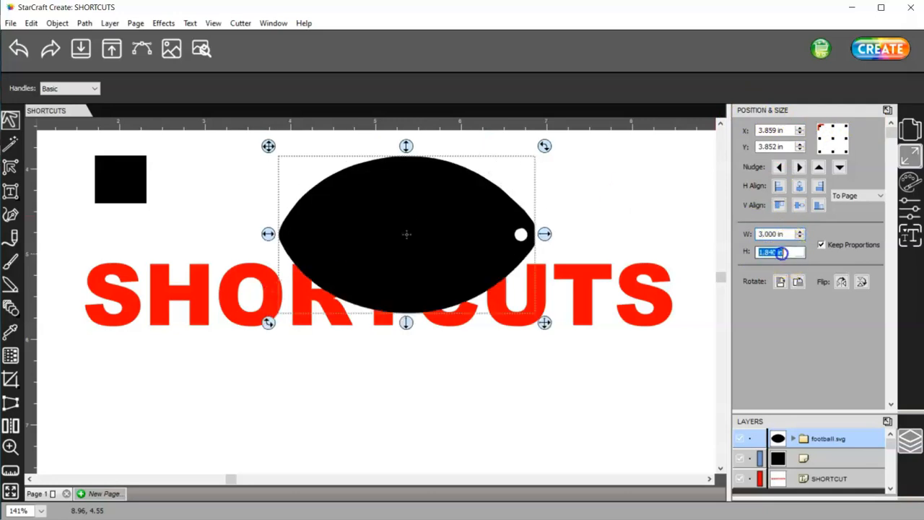
pyautogui.write('1.75')
pyautogui.press('Return')
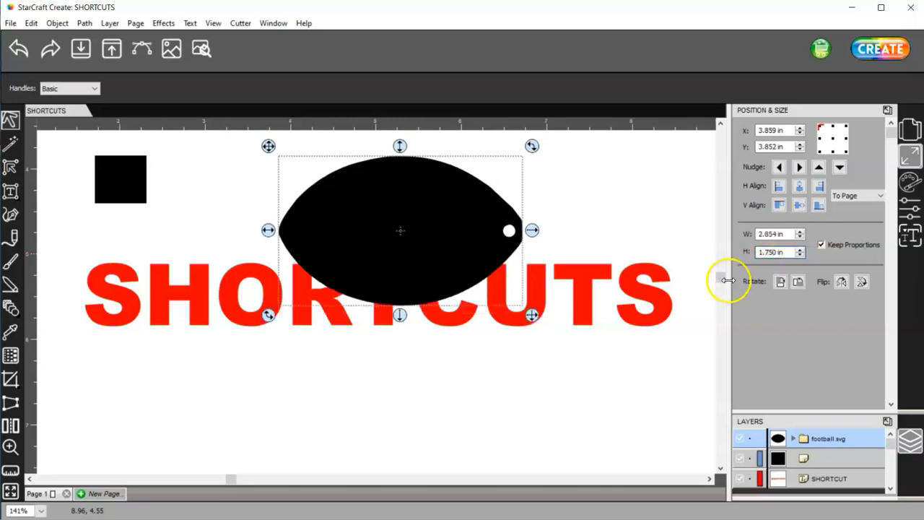
# - Turn off Keep Proportions for the football and set its width to 3 in
pyautogui.click(822, 247)
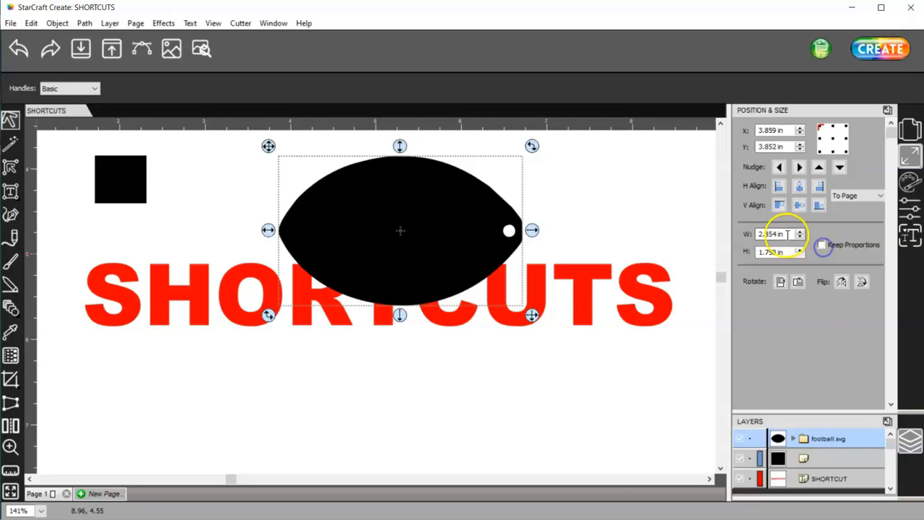
pyautogui.doubleClick(772, 234)
pyautogui.write('3')
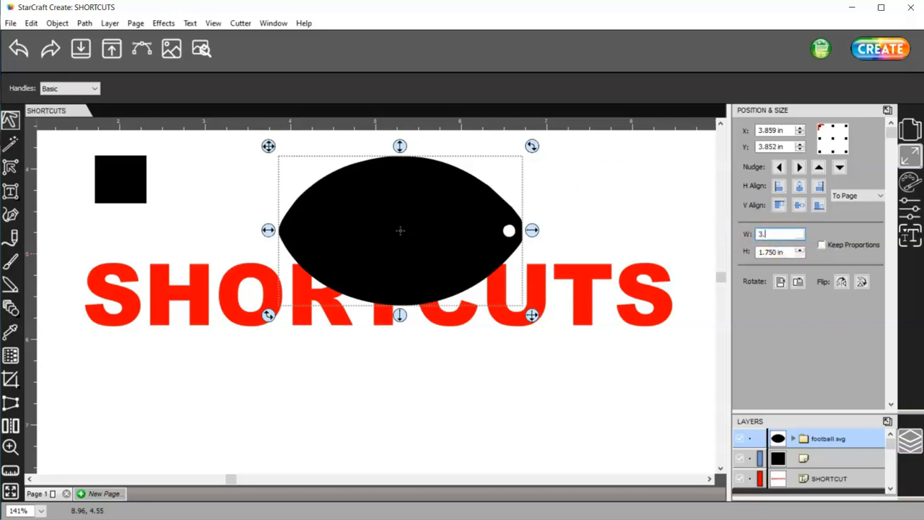
pyautogui.write('.')
pyautogui.press('Tab')
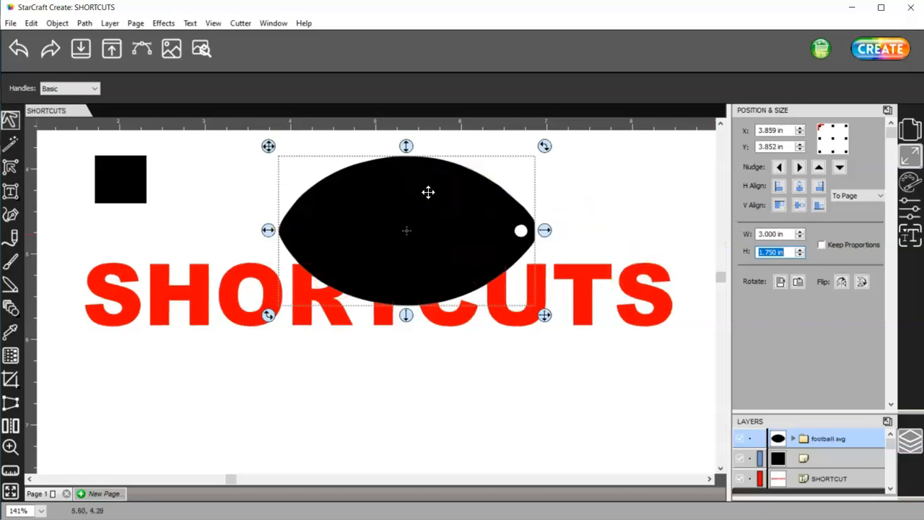
# - Move the football shape around below the word SHORTCUTS and delete it from the page
pyautogui.moveTo(462, 195); pyautogui.dragTo(417, 378)
pyautogui.click(406, 388)
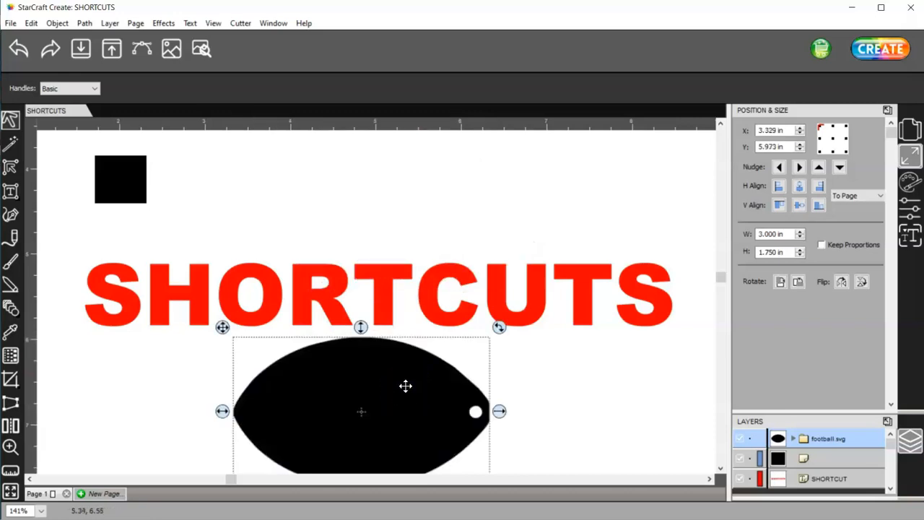
pyautogui.moveTo(406, 387); pyautogui.dragTo(481, 385)
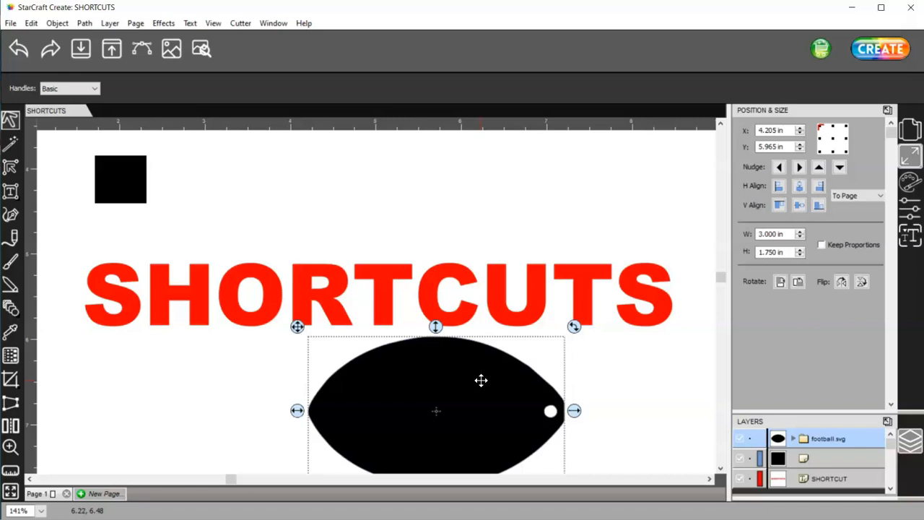
pyautogui.moveTo(470, 372); pyautogui.dragTo(382, 361)
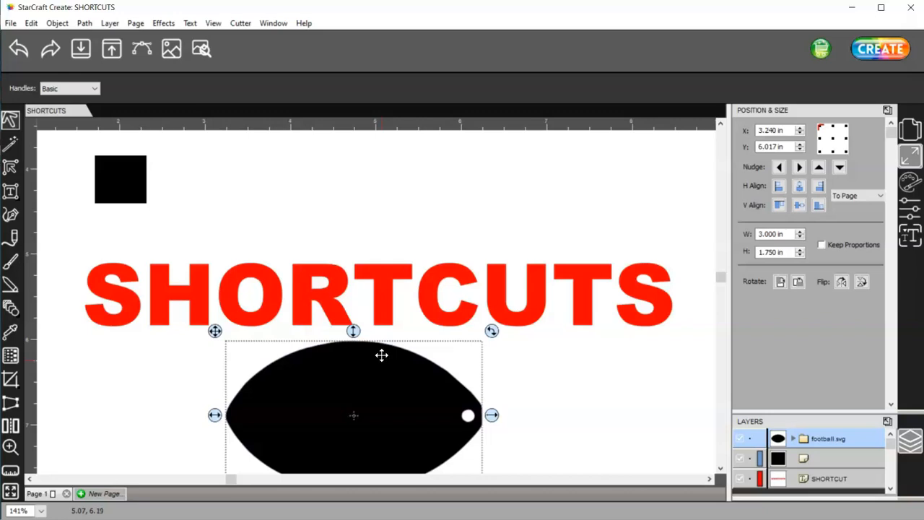
pyautogui.press('Delete')
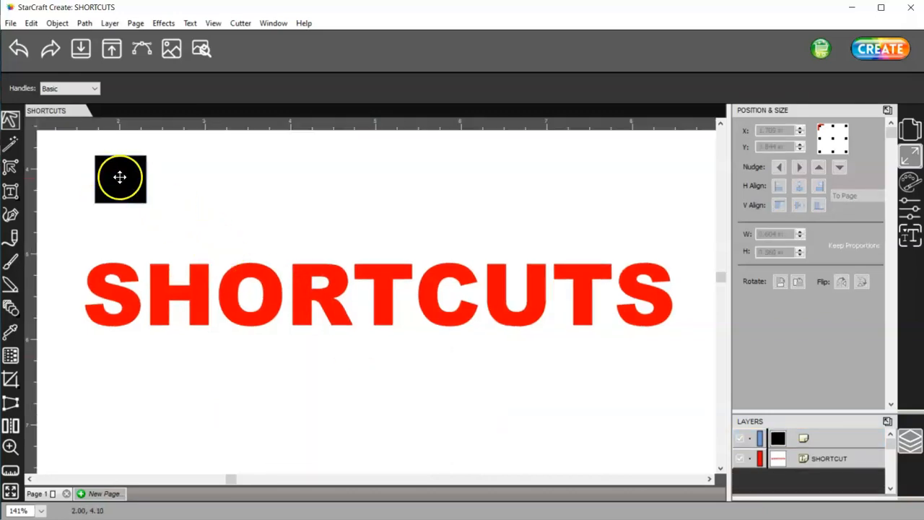
# - Move the black square slightly down and export only this selection to the Desktop as a Design Space compatible SVG named SQUARE
pyautogui.click(120, 177)
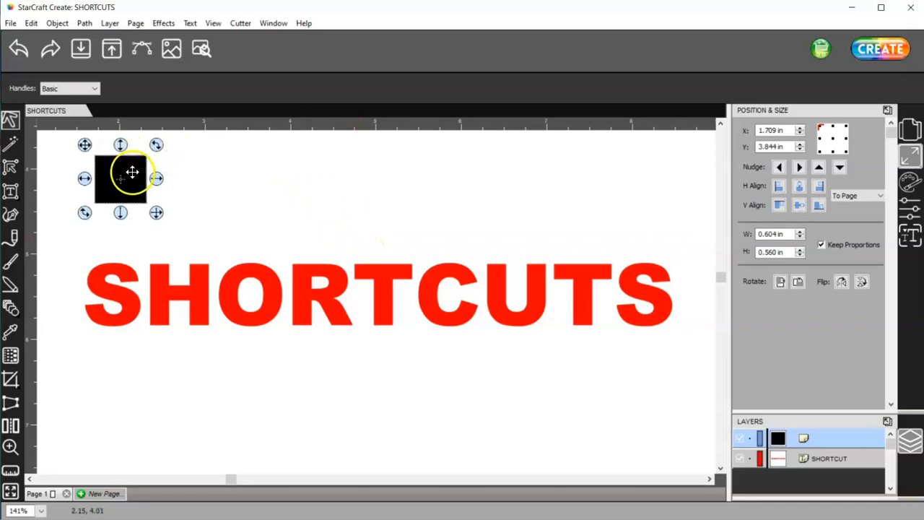
pyautogui.moveTo(132, 165); pyautogui.dragTo(125, 182)
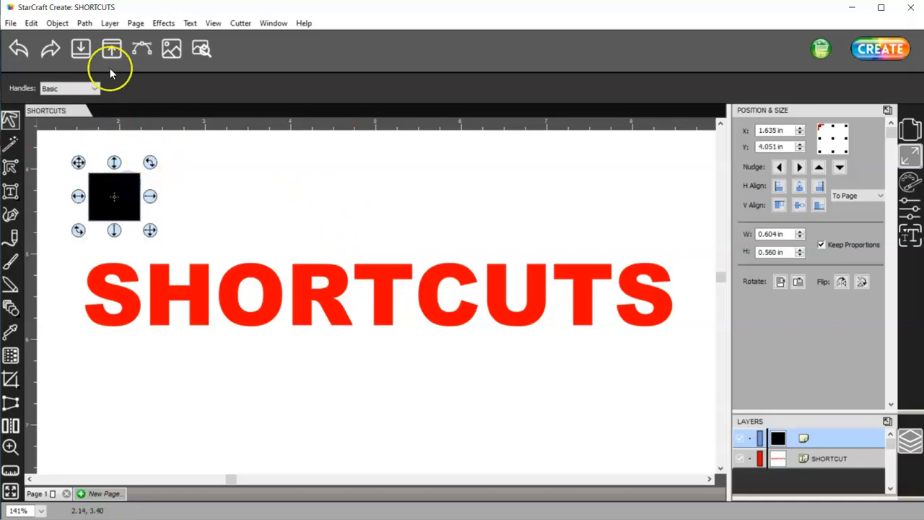
pyautogui.click(113, 48)
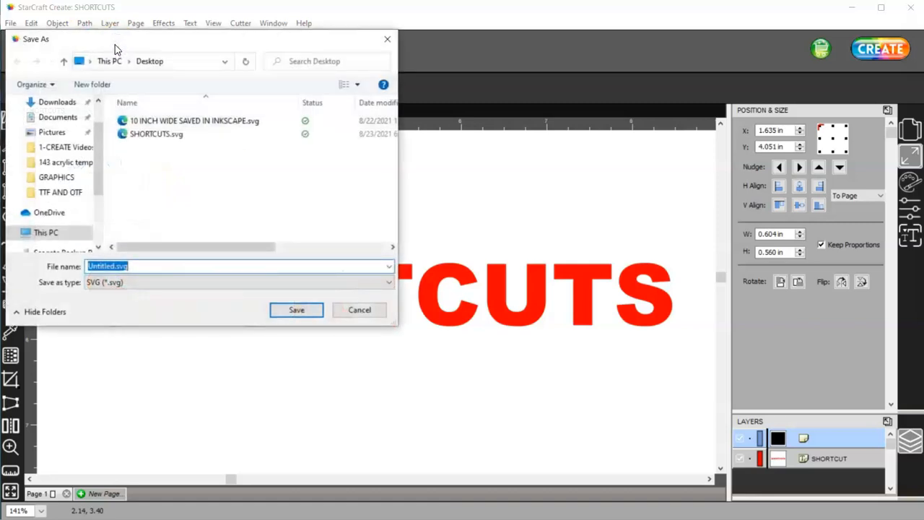
pyautogui.write('SQUARE')
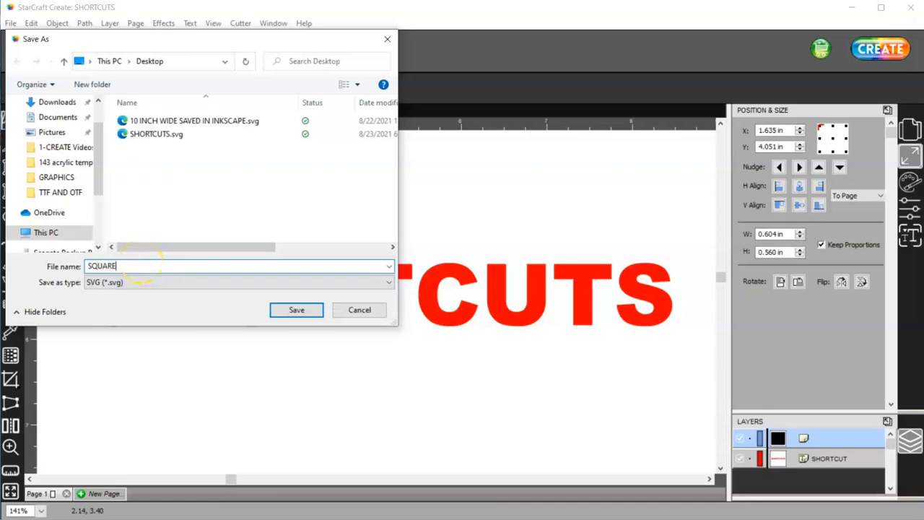
pyautogui.click(296, 310)
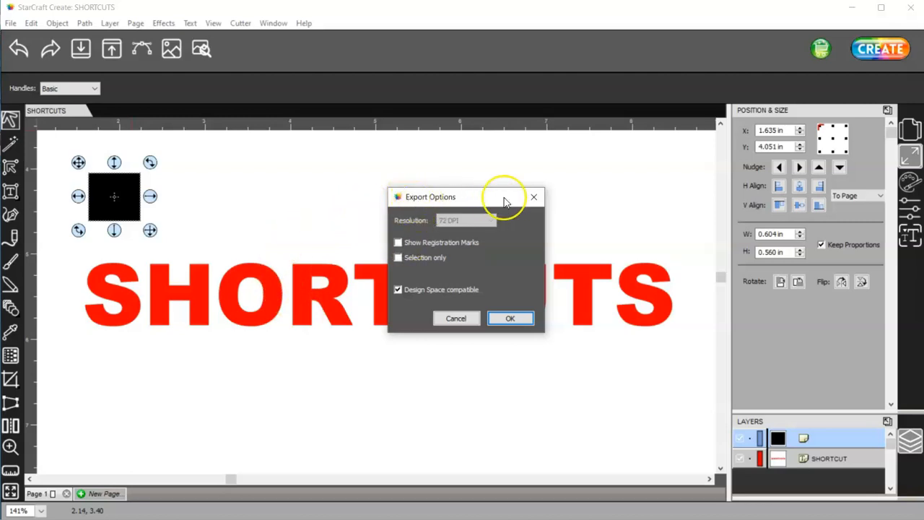
pyautogui.click(398, 258)
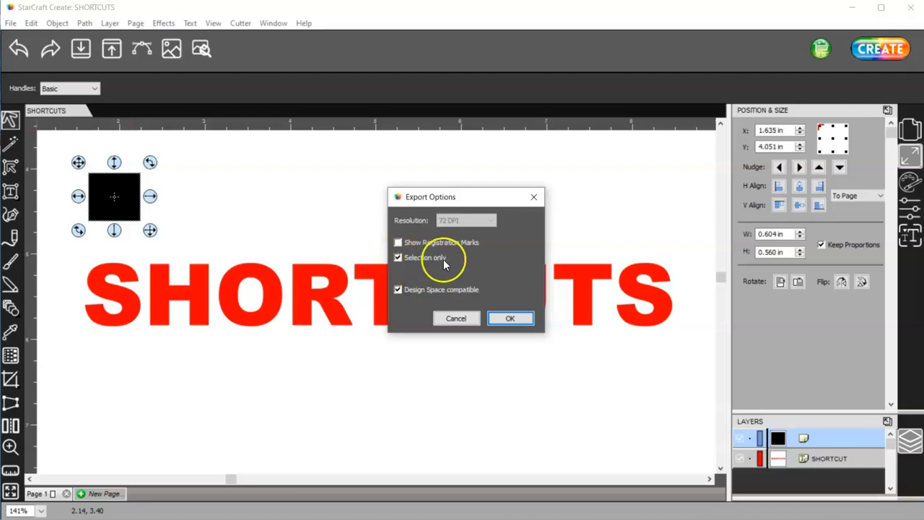
pyautogui.click(509, 319)
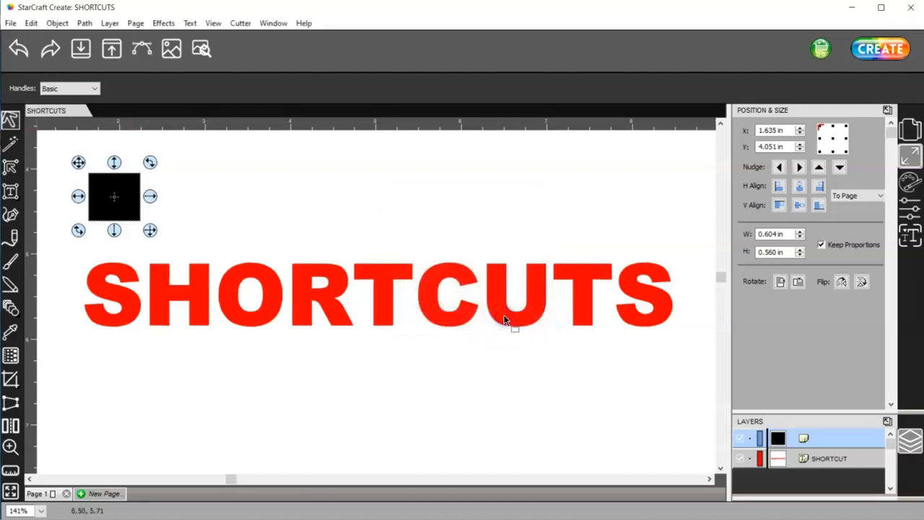
# - Add a new page named Page 2 and import SQUARE.svg from the Desktop onto it
pyautogui.click(115, 494)
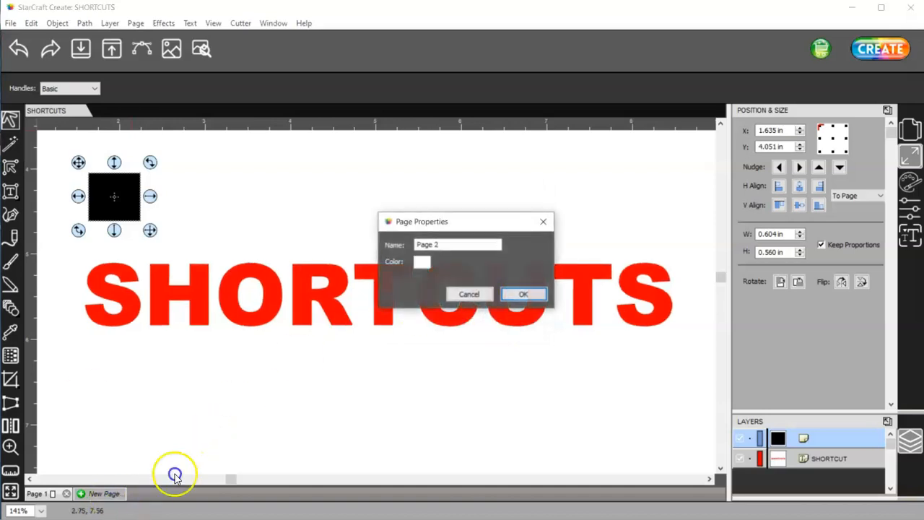
pyautogui.click(520, 297)
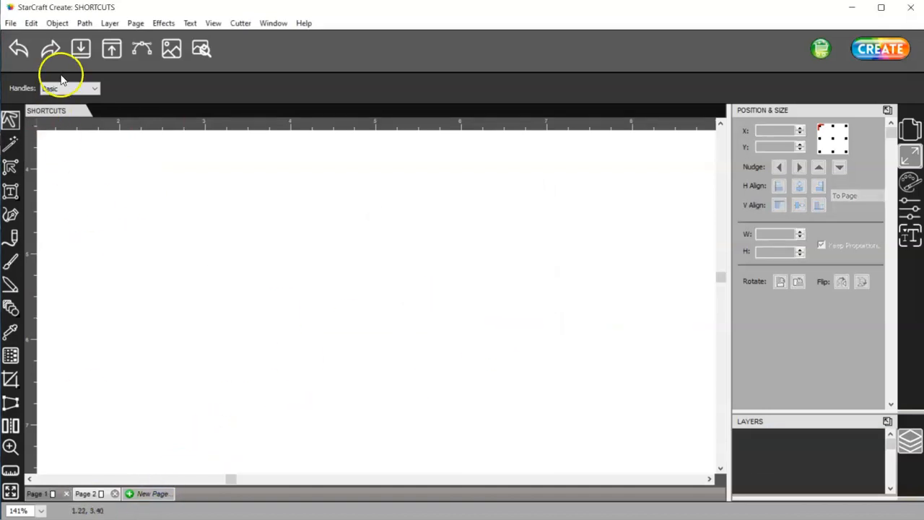
pyautogui.click(81, 49)
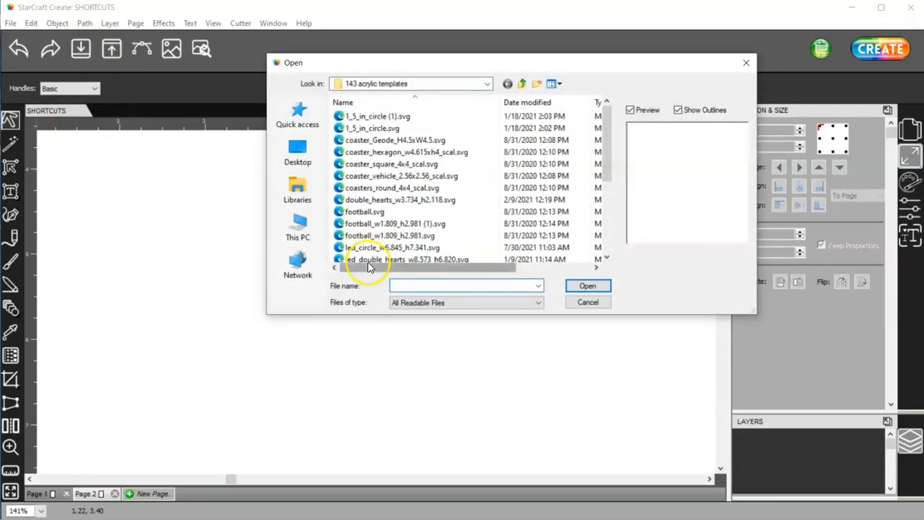
pyautogui.click(304, 159)
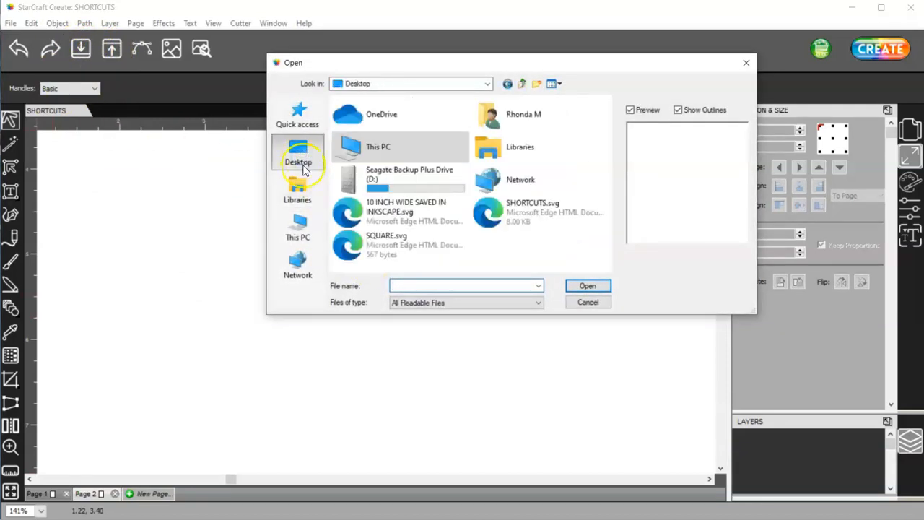
pyautogui.click(382, 246)
pyautogui.click(588, 286)
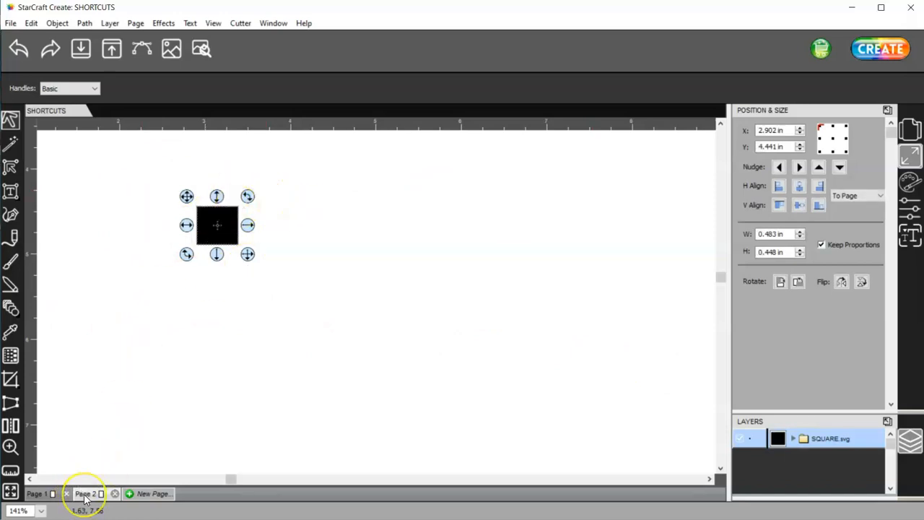
# - Add a new page named Page 3 and draw a triangle about 1.08 in wide and 1.58 in high on it
pyautogui.click(157, 495)
pyautogui.click(511, 294)
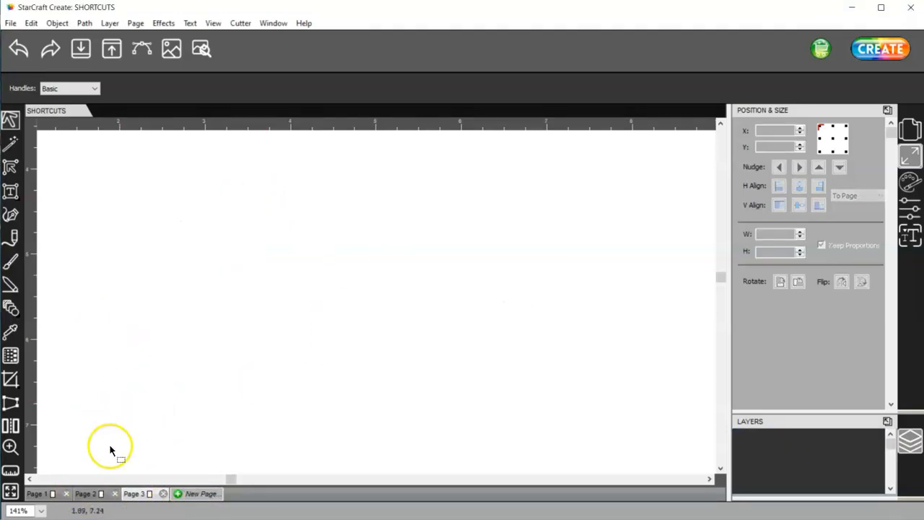
pyautogui.click(10, 307)
pyautogui.moveTo(10, 307); pyautogui.dragTo(98, 354)
pyautogui.moveTo(94, 190); pyautogui.dragTo(187, 327)
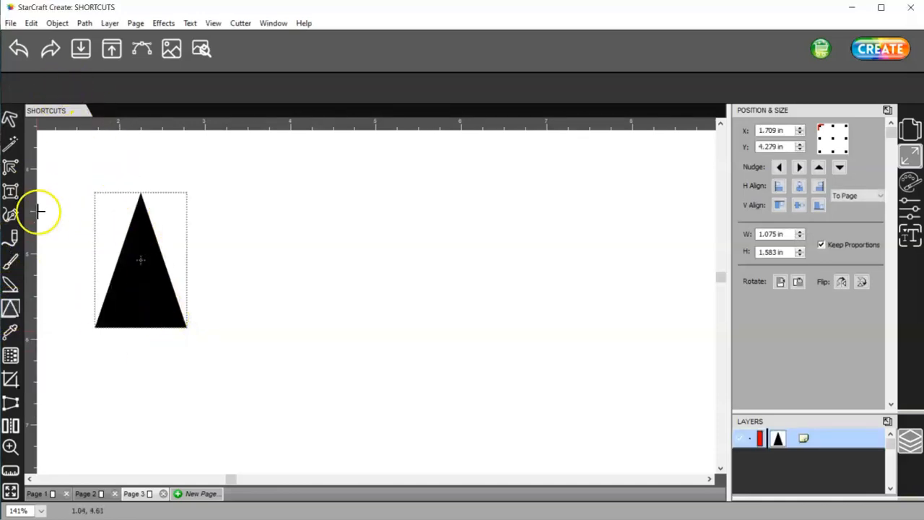
# - Add the text "Create" beside the triangle on Page 3
pyautogui.click(10, 192)
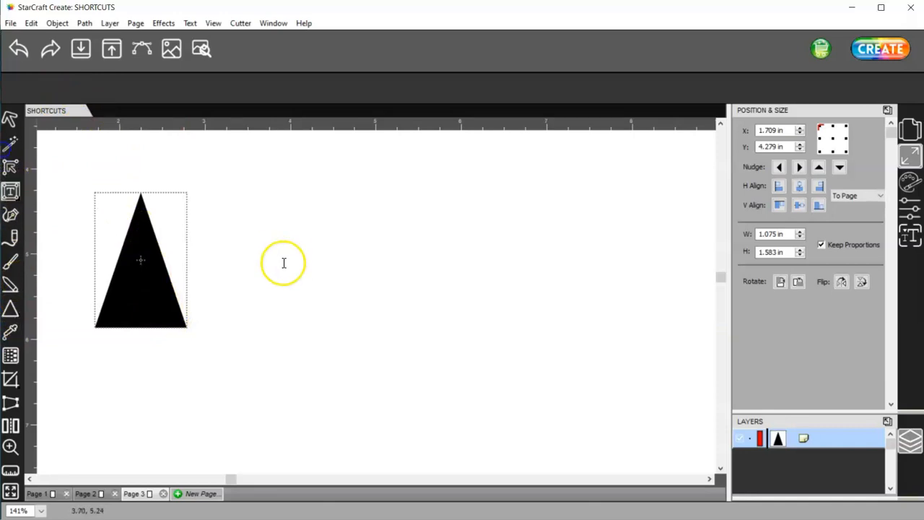
pyautogui.click(244, 297)
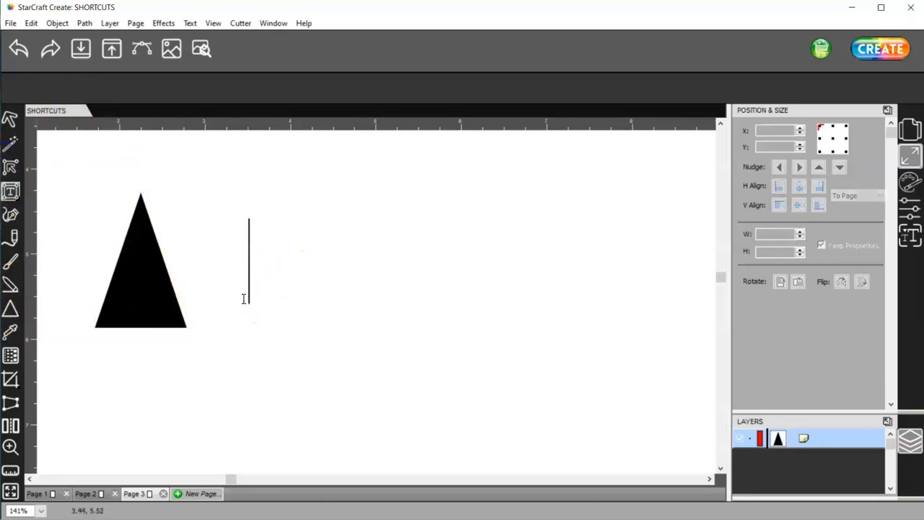
pyautogui.write('c')
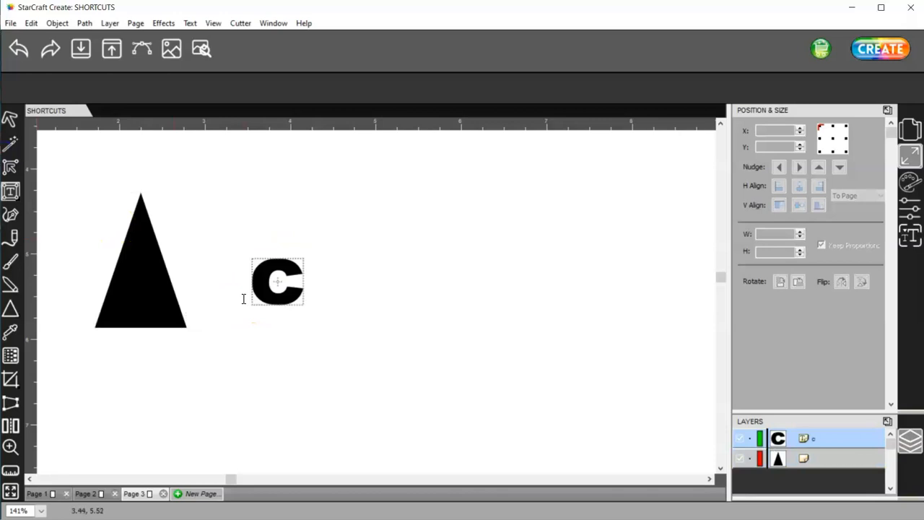
pyautogui.press('BackSpace')
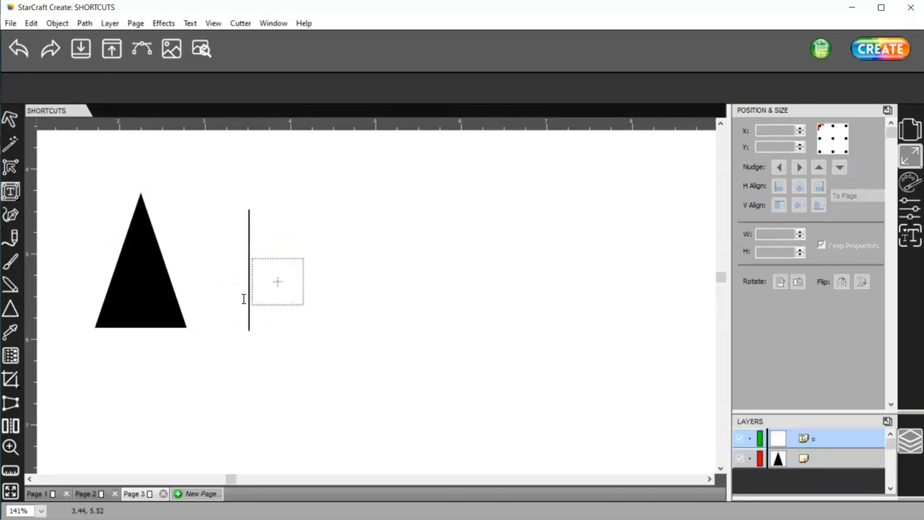
pyautogui.write('Create')
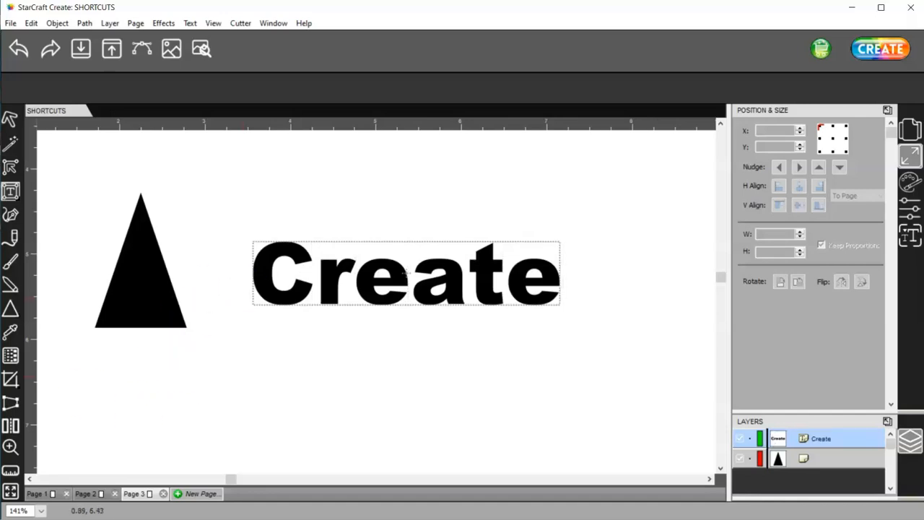
# - With nothing selected, export the whole page to the Desktop as a Design Space compatible SVG named create1, with Selection only off
pyautogui.click(14, 119)
pyautogui.moveTo(73, 151); pyautogui.dragTo(668, 404)
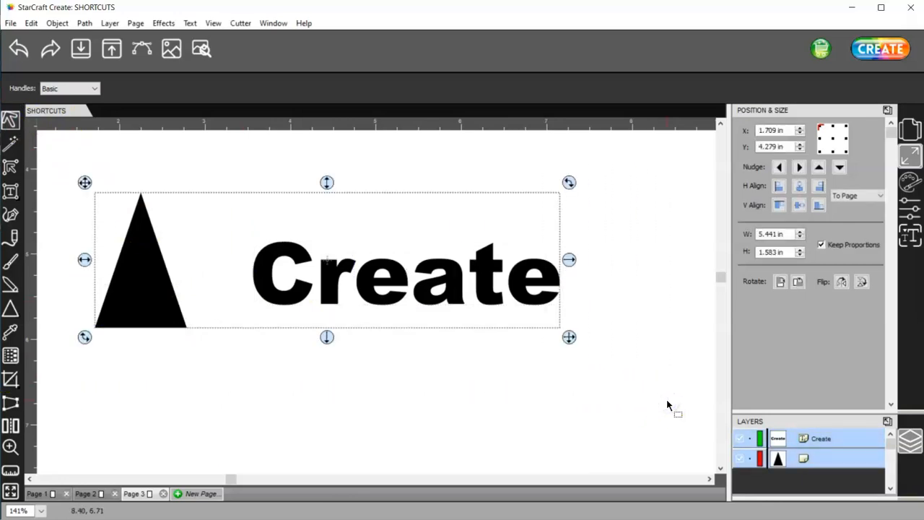
pyautogui.click(532, 384)
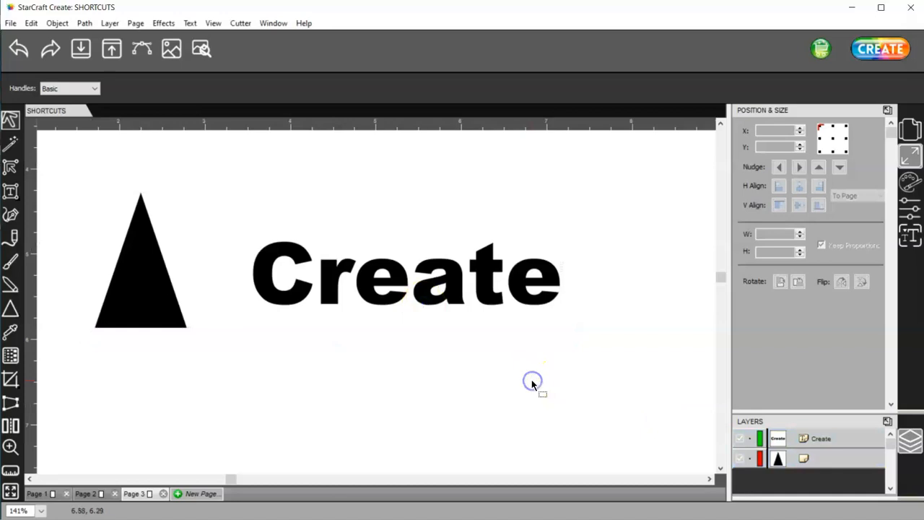
pyautogui.click(110, 51)
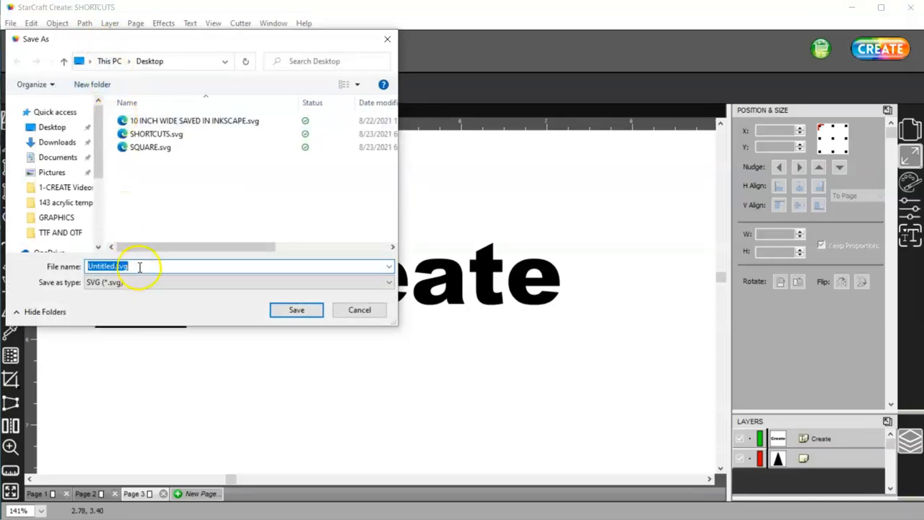
pyautogui.write('create')
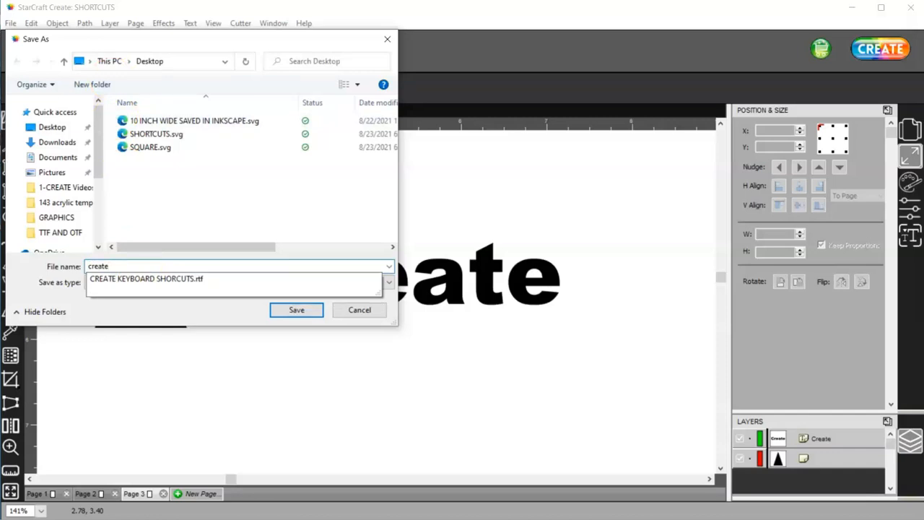
pyautogui.write('1')
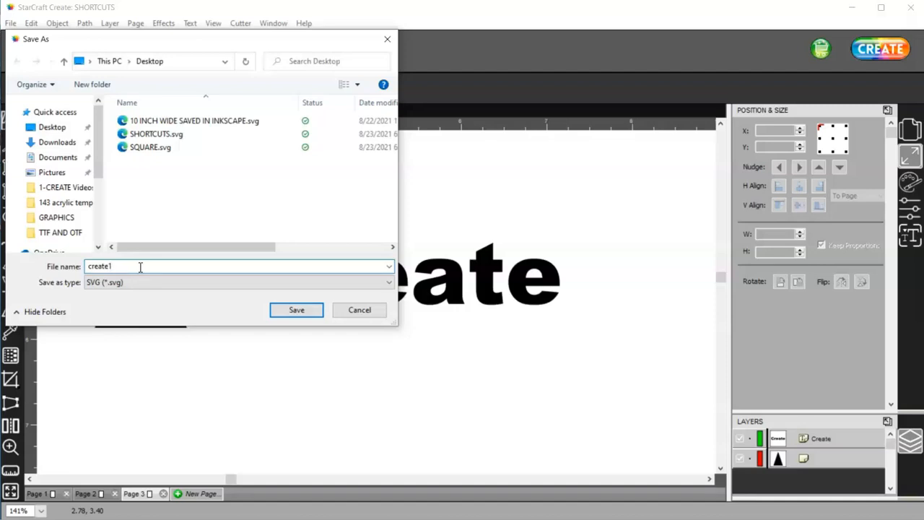
pyautogui.click(301, 317)
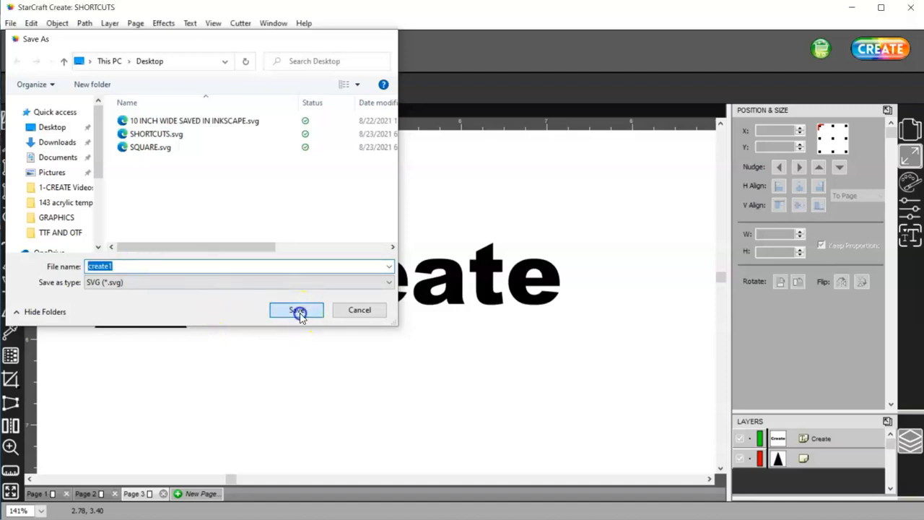
pyautogui.click(399, 258)
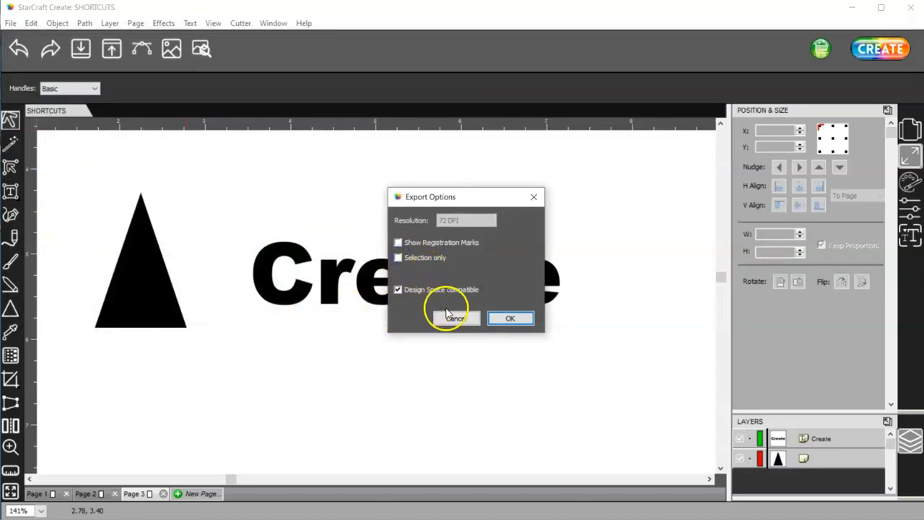
pyautogui.click(527, 319)
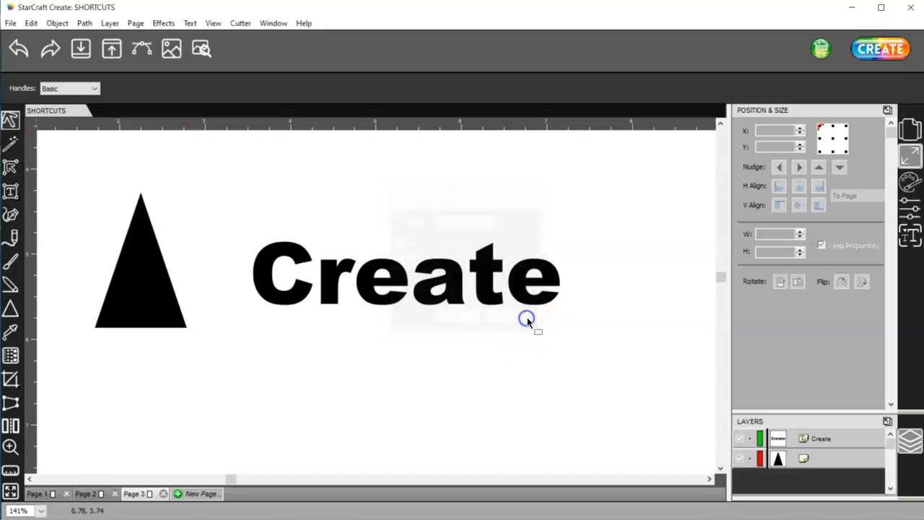
# - Review the available export file types, keep SVG, and export the page to the Desktop as Untitled.svg with Design Space compatibility
pyautogui.click(102, 52)
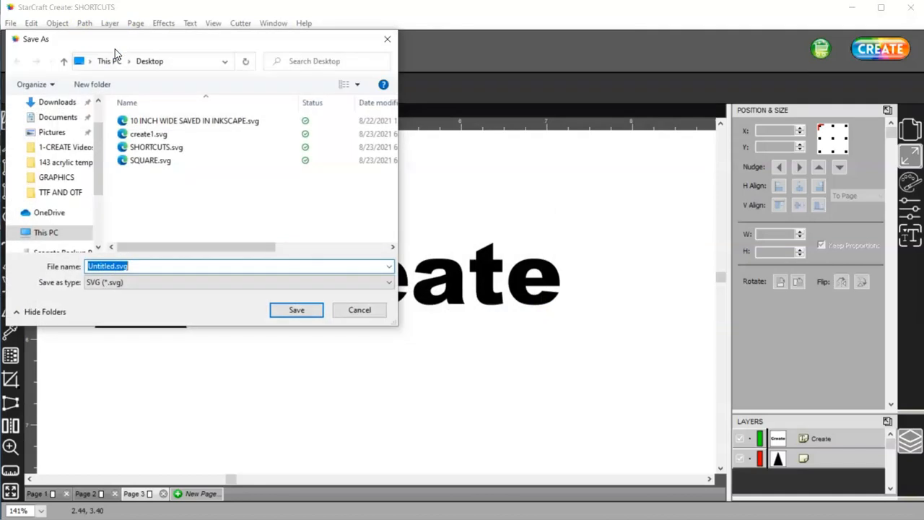
pyautogui.click(158, 287)
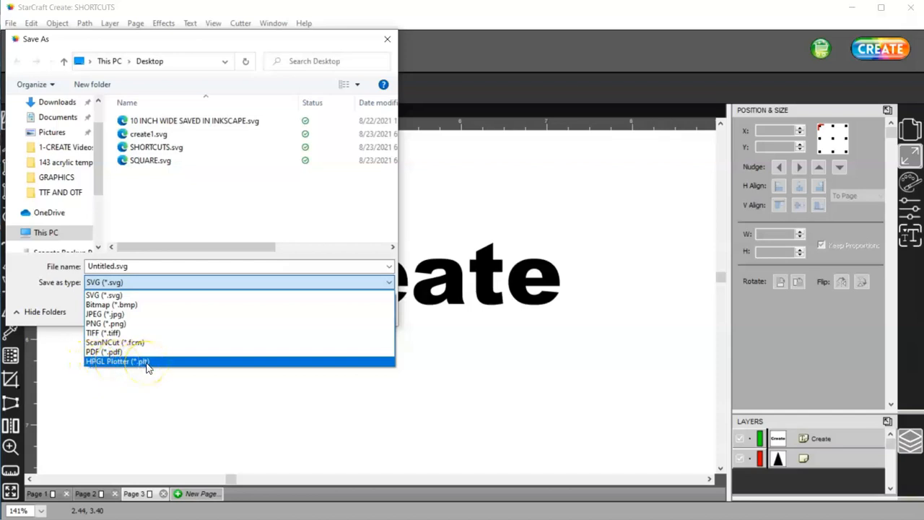
pyautogui.click(179, 291)
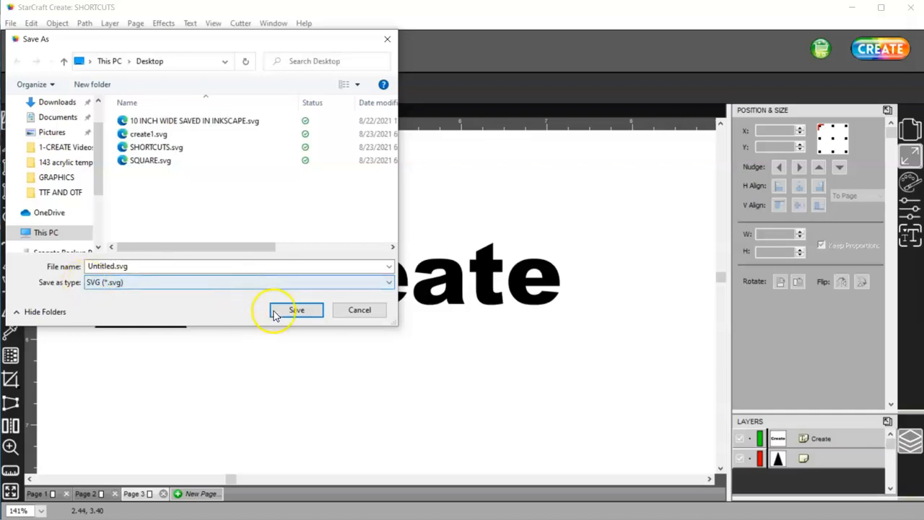
pyautogui.click(302, 313)
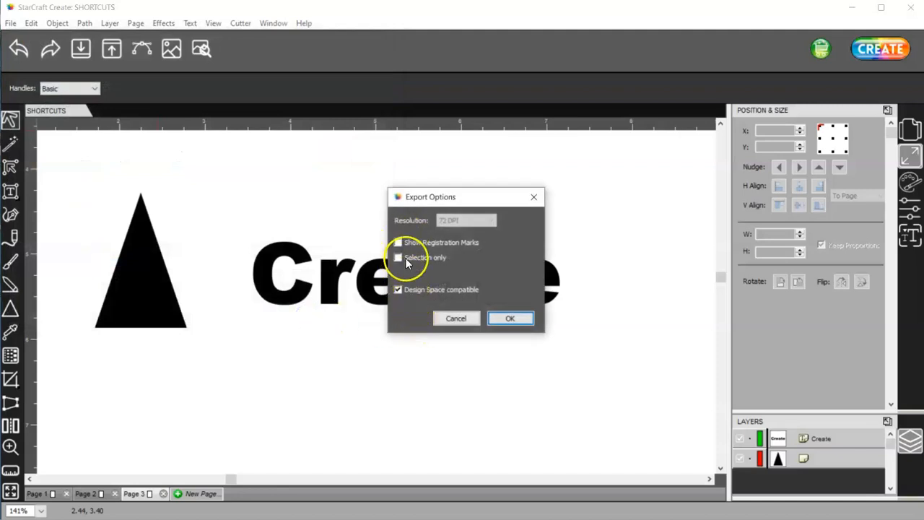
pyautogui.click(508, 318)
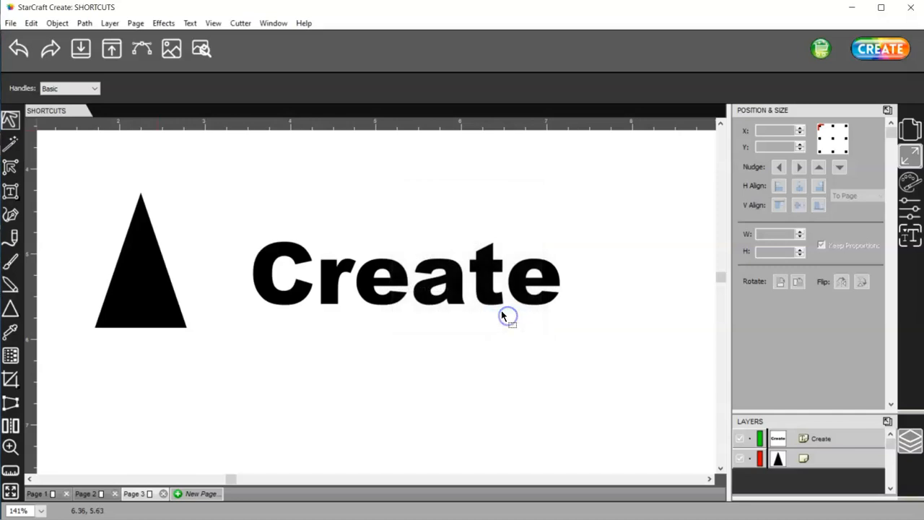
# - Add a new page named Page 4 and import create1.svg from the Desktop onto it
pyautogui.click(81, 48)
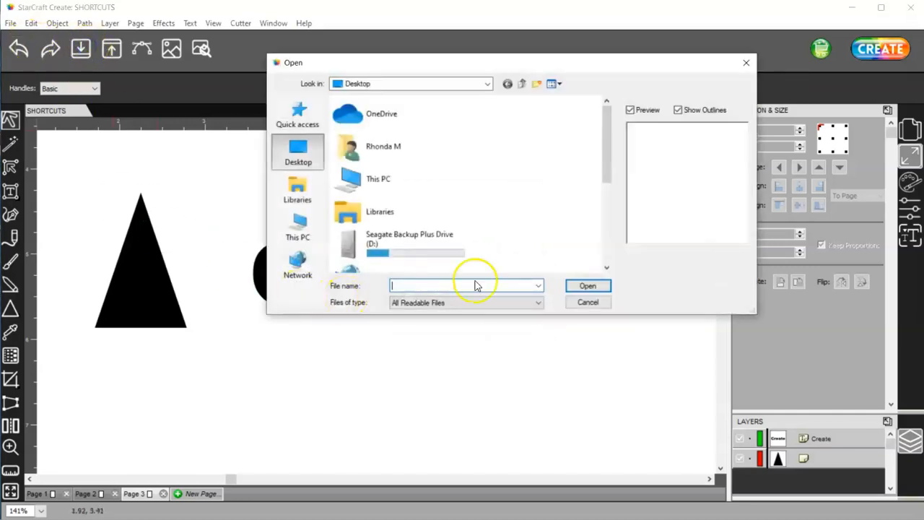
pyautogui.click(588, 302)
pyautogui.click(214, 489)
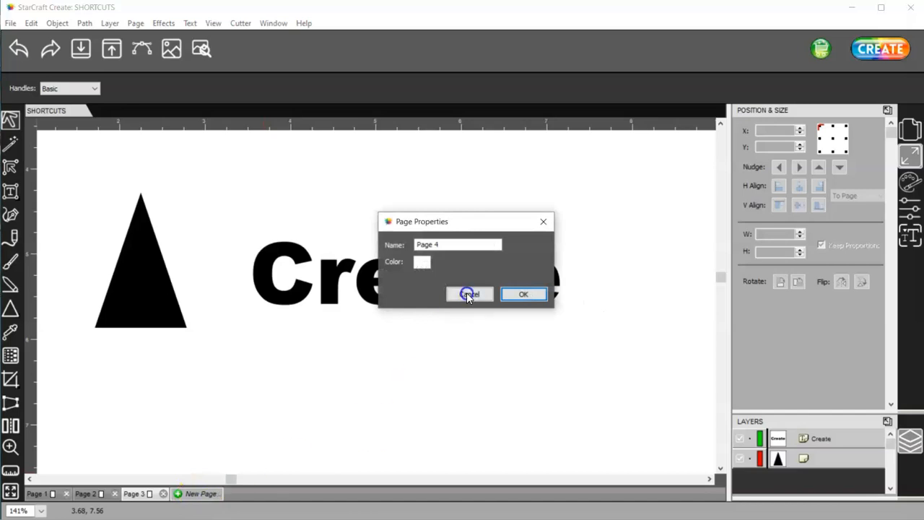
pyautogui.click(521, 294)
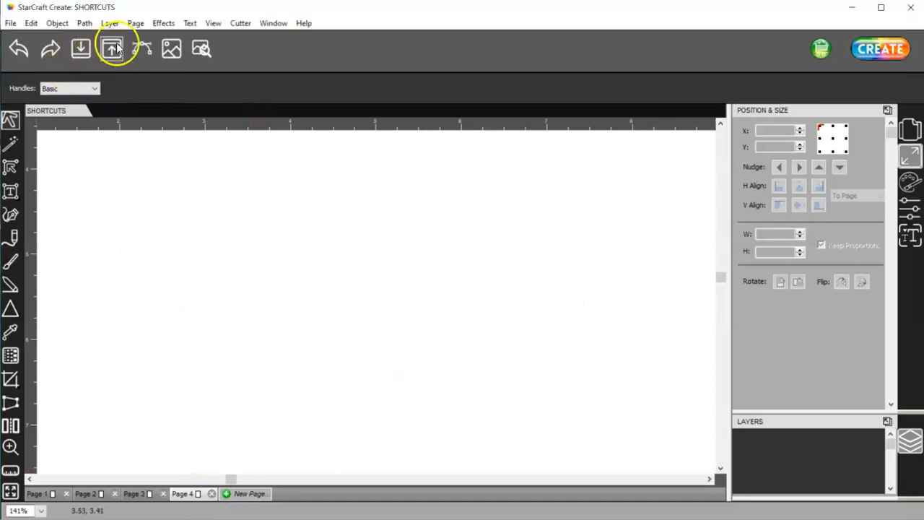
pyautogui.click(82, 49)
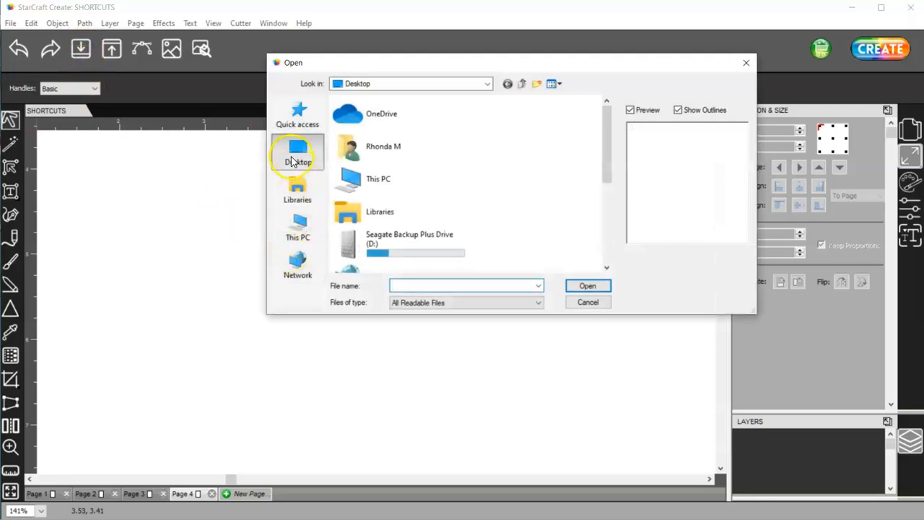
pyautogui.moveTo(606, 162); pyautogui.dragTo(606, 258)
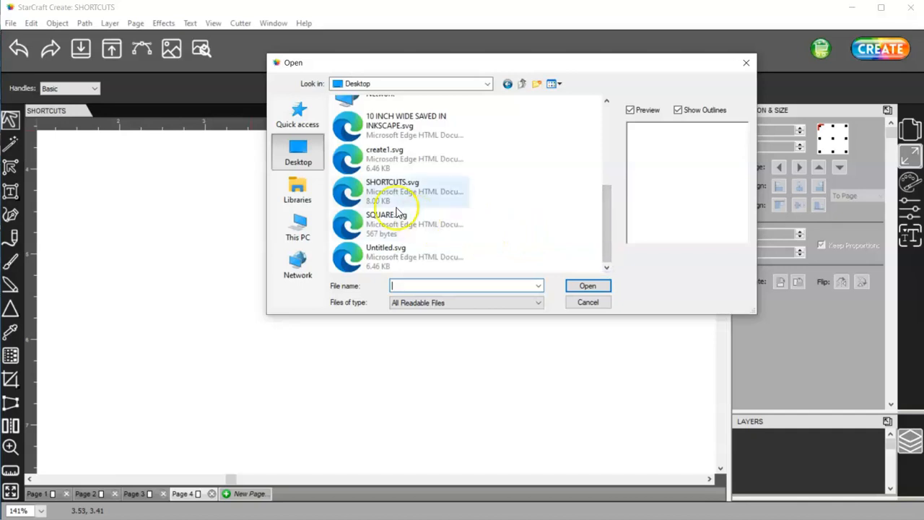
pyautogui.click(386, 156)
pyautogui.click(588, 286)
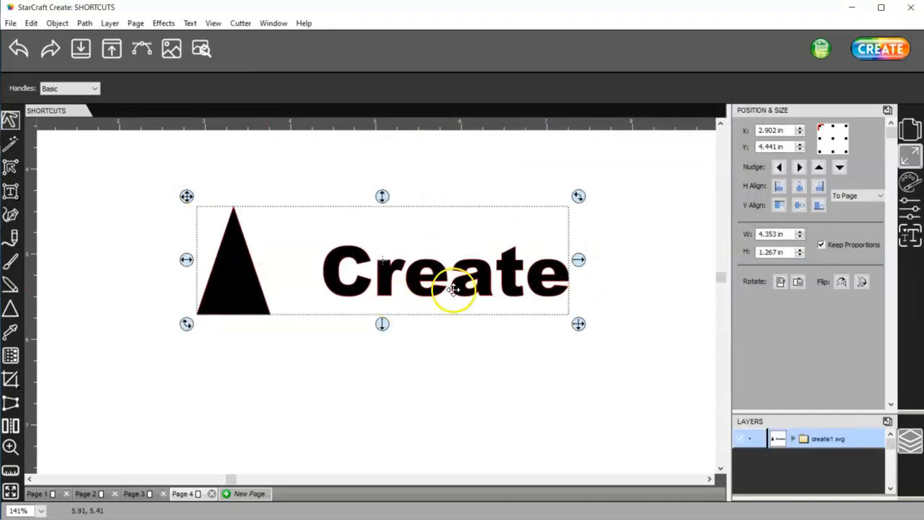
pyautogui.click(407, 299)
pyautogui.click(390, 290)
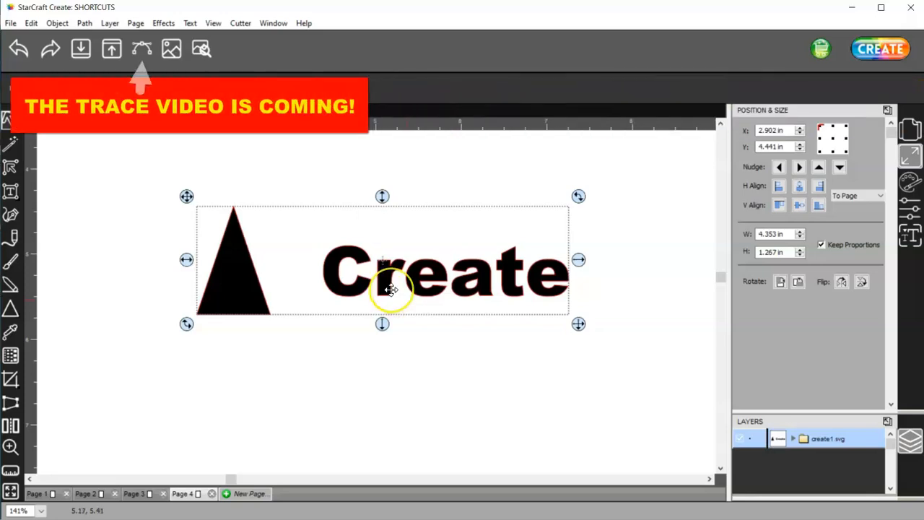
# - Open the library to view its Basic Shapes and close it again
pyautogui.click(171, 50)
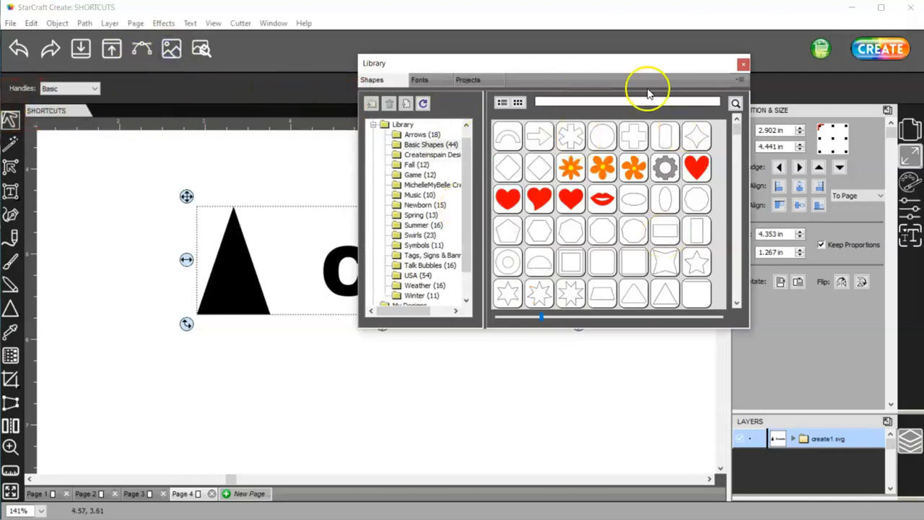
pyautogui.click(744, 65)
# - Preview the imported artwork's cut lines, turn on Show Printable in the preview options, and leave the preview
pyautogui.click(201, 49)
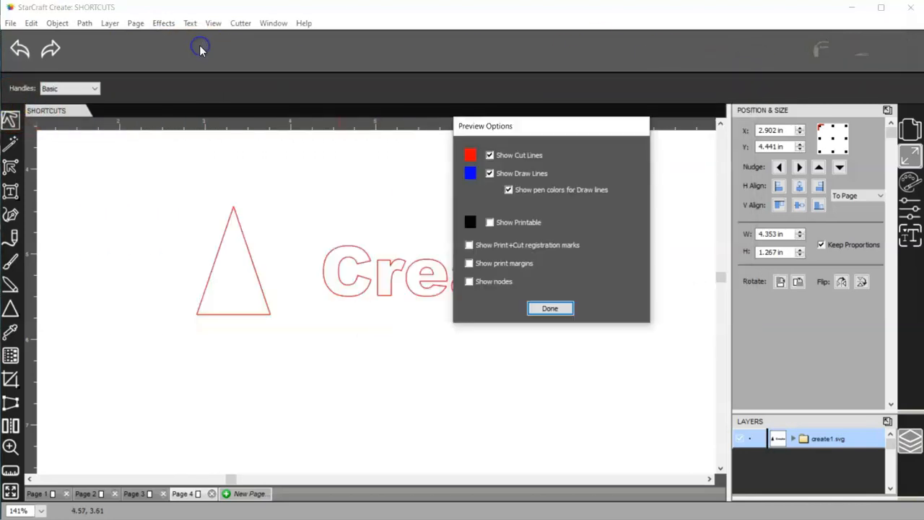
pyautogui.click(496, 224)
pyautogui.click(551, 307)
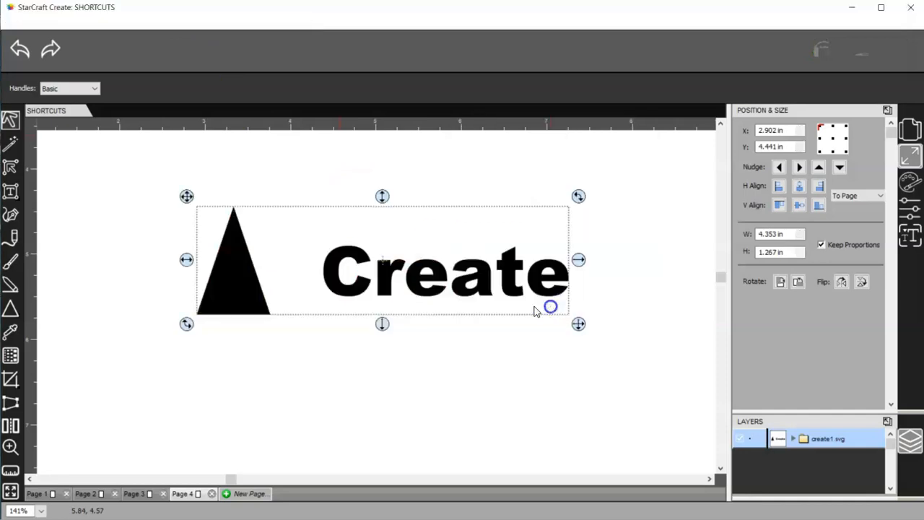
# - Preview the cut lines of the create1.svg artwork with the preview options moved clear of it, and leave the preview
pyautogui.click(247, 279)
pyautogui.click(201, 49)
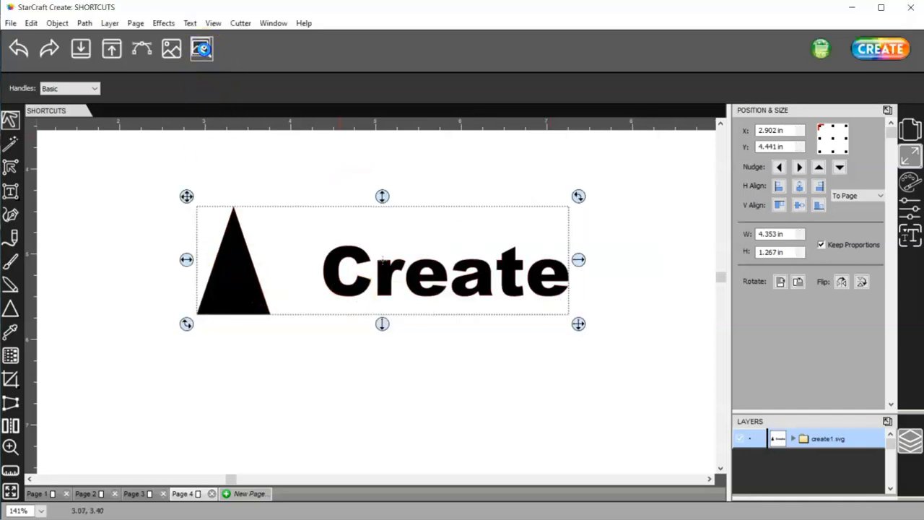
pyautogui.moveTo(517, 128); pyautogui.dragTo(699, 130)
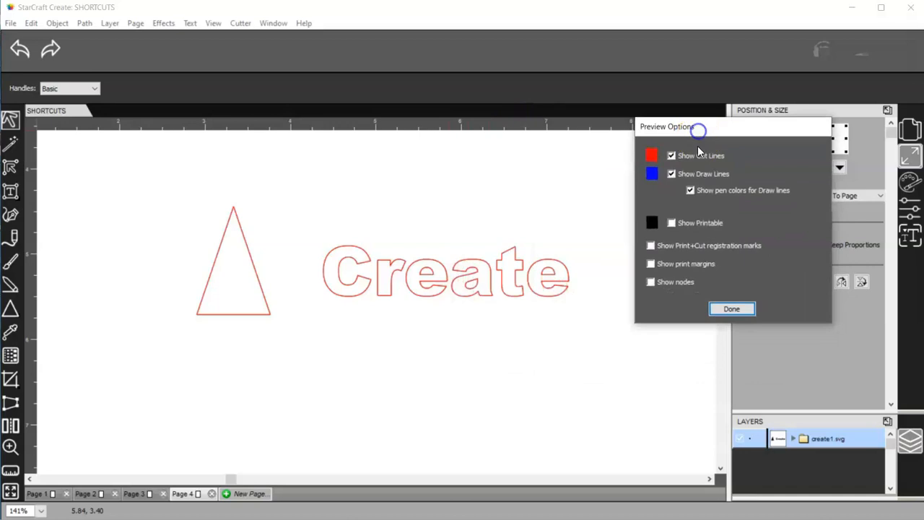
pyautogui.click(731, 309)
# - Reopen the cut preview, show the Print+Cut registration marks around the artwork, and hide them again
pyautogui.click(200, 49)
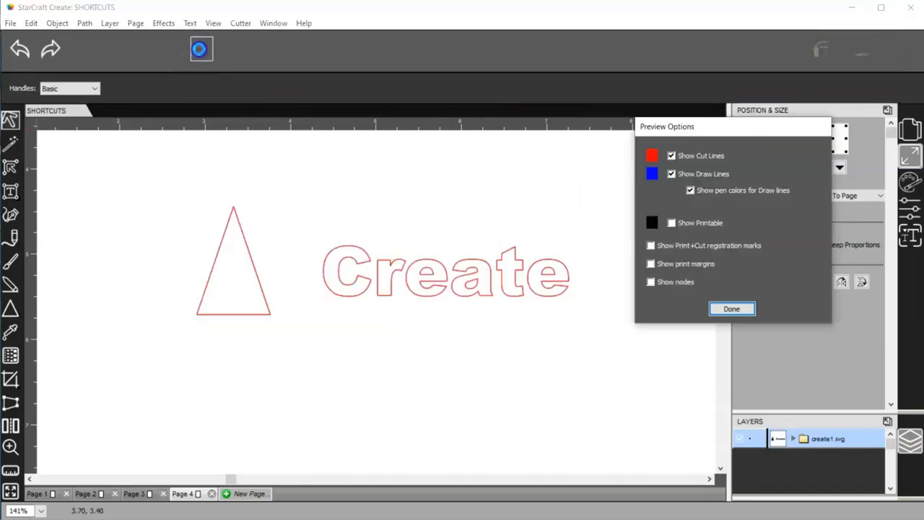
pyautogui.moveTo(683, 127); pyautogui.dragTo(708, 101)
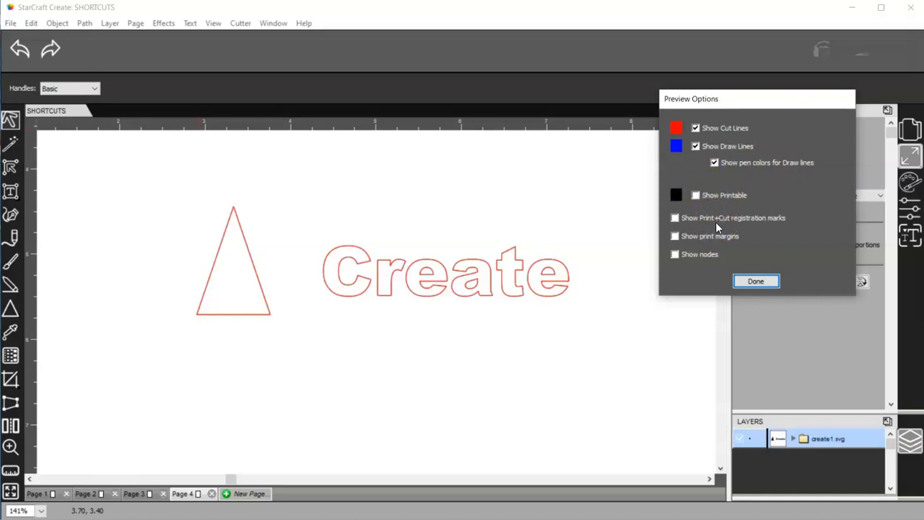
pyautogui.click(675, 219)
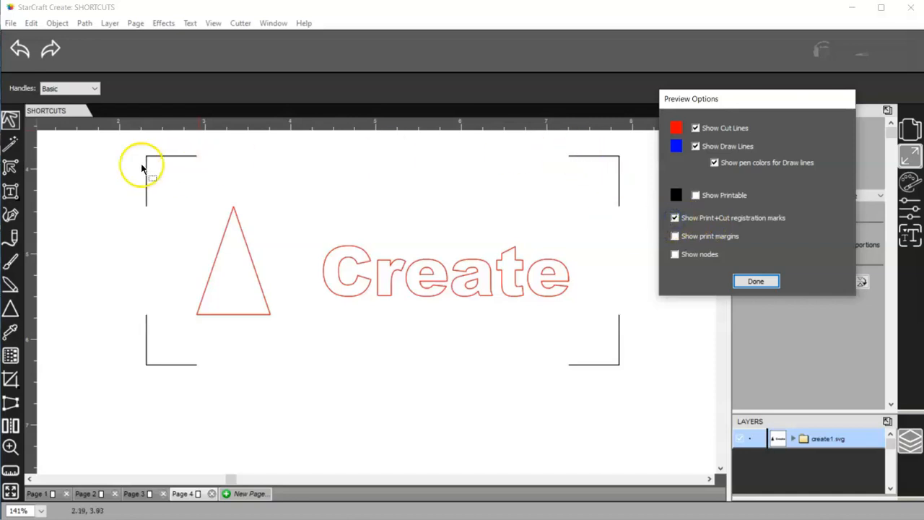
pyautogui.click(675, 218)
# - Show the print margins in the preview, inspect them on the whole page, and hide them again
pyautogui.click(675, 238)
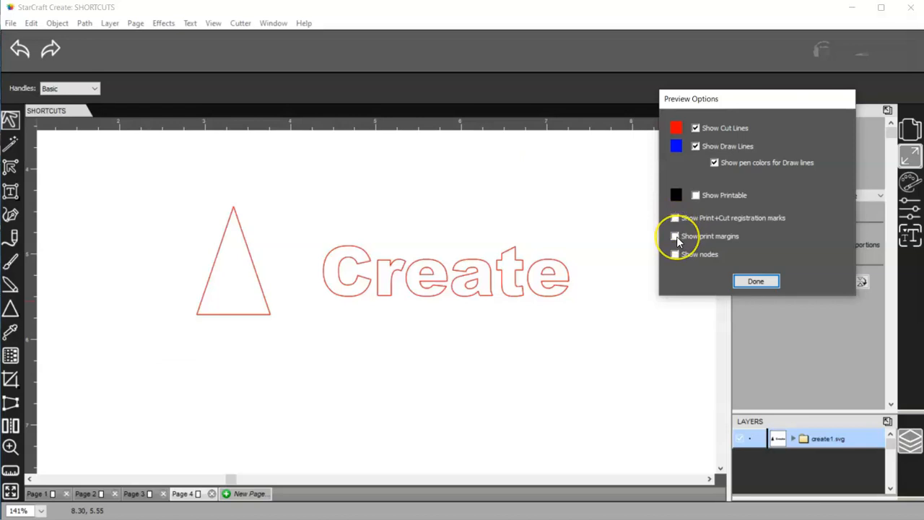
pyautogui.click(677, 237)
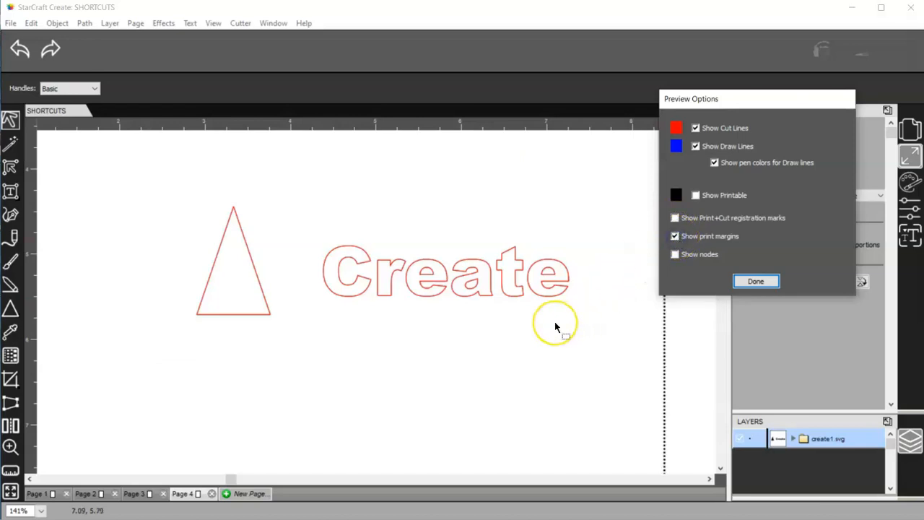
pyautogui.hotkey('ctrl', '0')
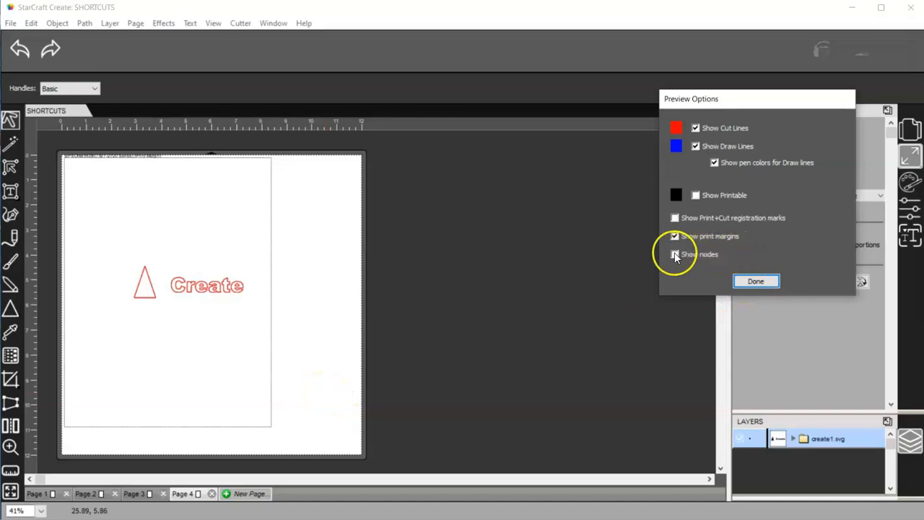
pyautogui.scroll(8, 152, 275)
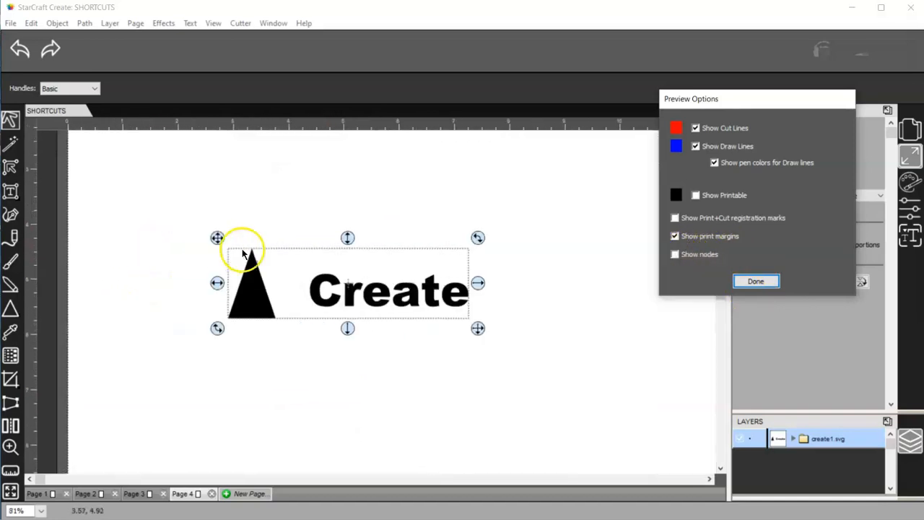
pyautogui.click(675, 236)
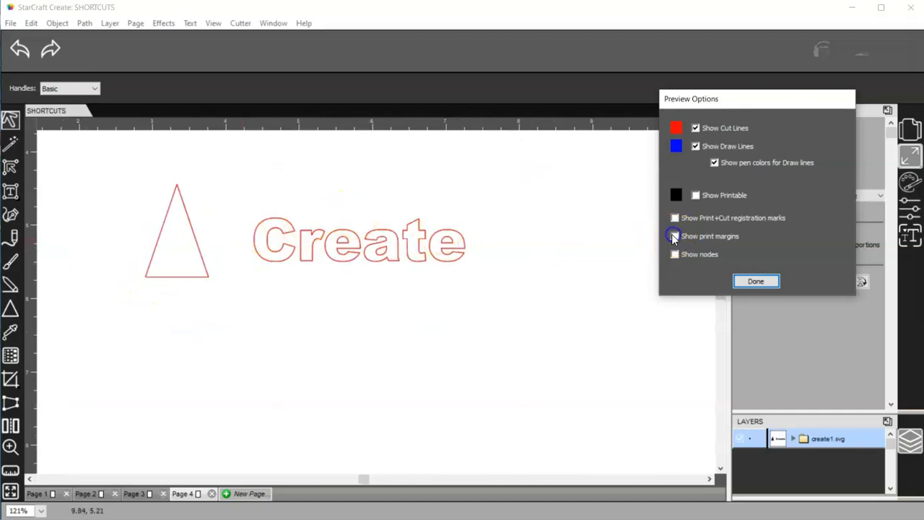
# - Show the nodes on the artwork's cut lines, hide them again, and leave the preview
pyautogui.click(674, 254)
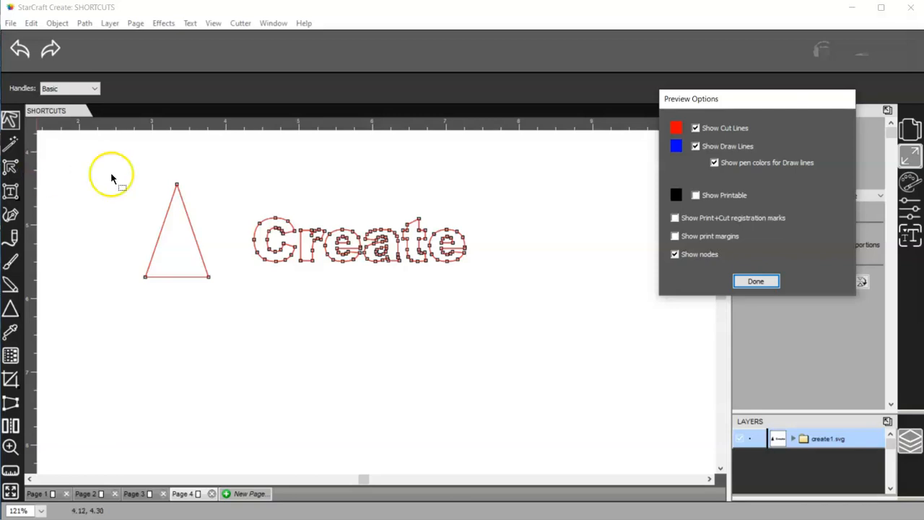
pyautogui.click(676, 254)
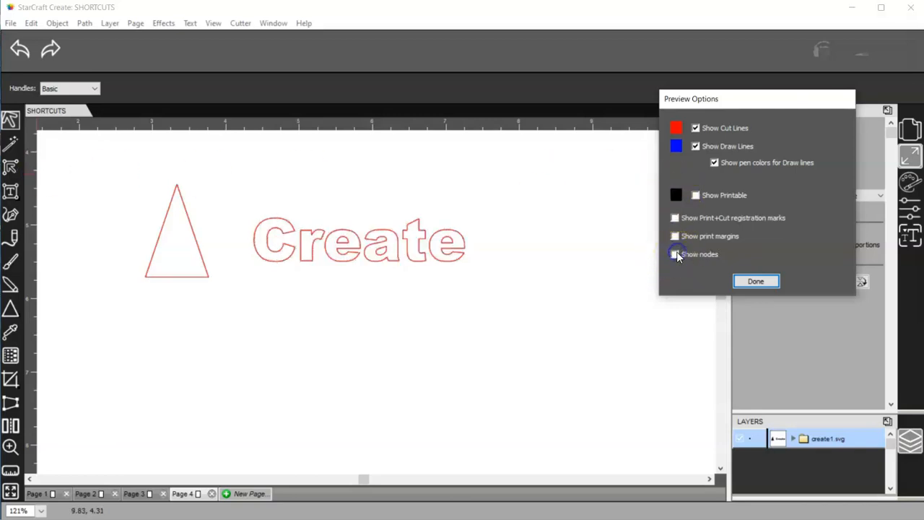
pyautogui.click(756, 282)
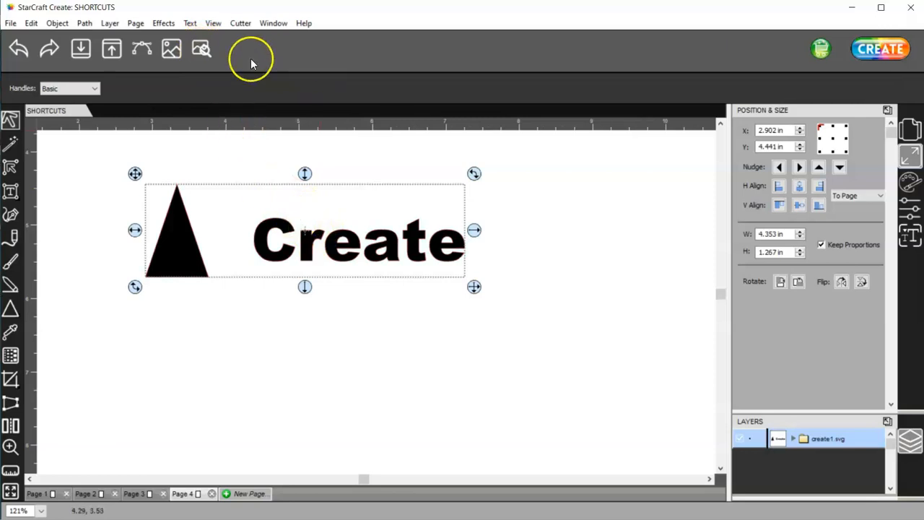
# - Open Trace Image to view its input, image and output settings, and close it without tracing
pyautogui.click(139, 50)
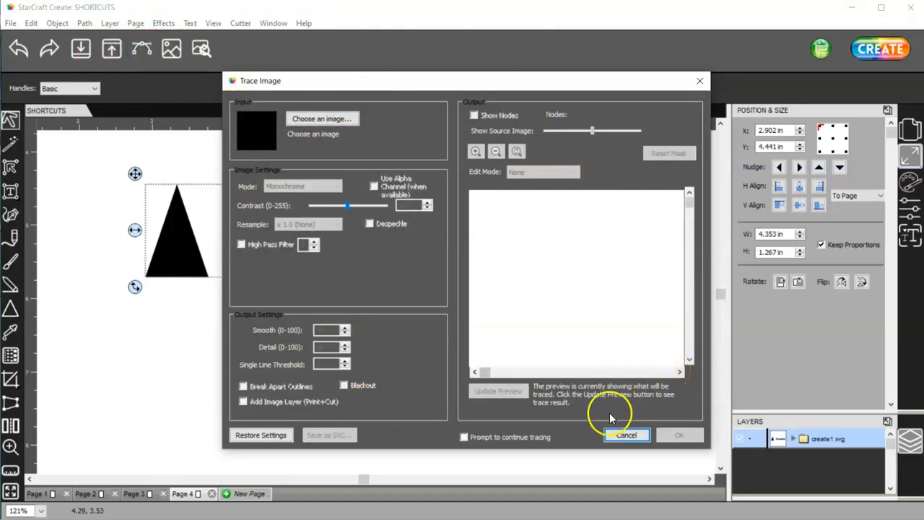
pyautogui.click(626, 435)
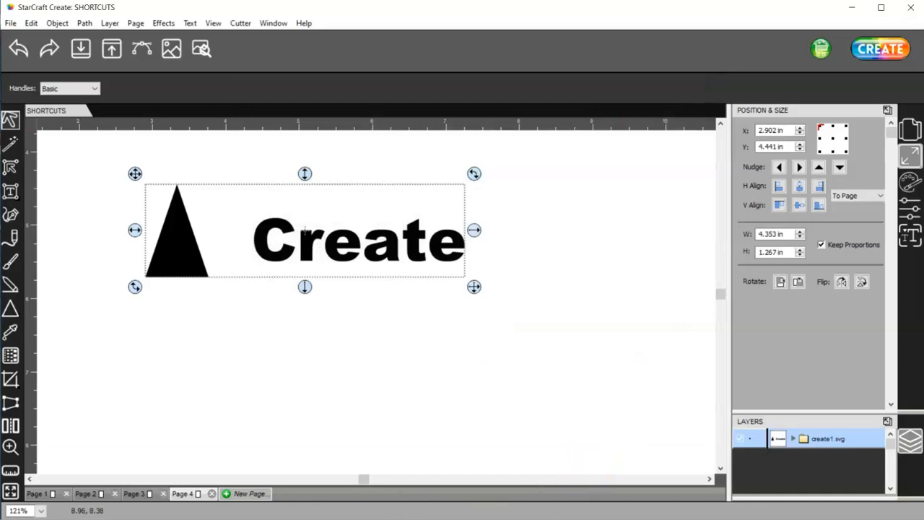